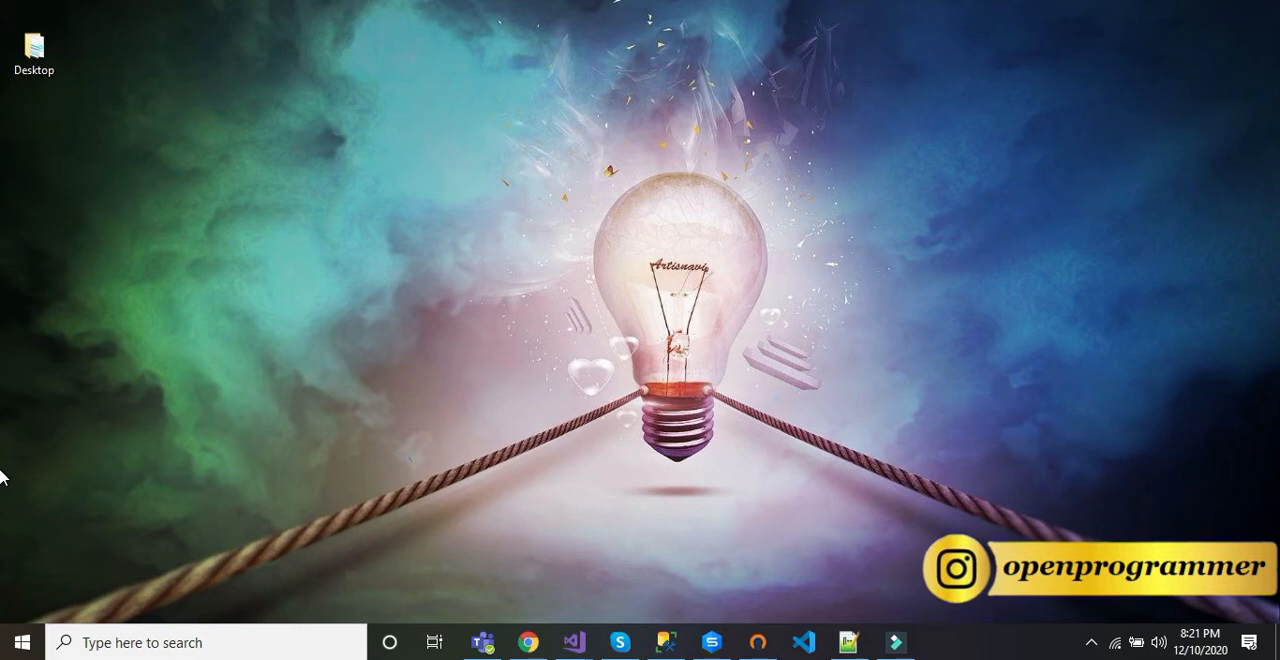
Step: Switch to Chrome and load the connectedprogrammer.com home page
left_click(528, 642)
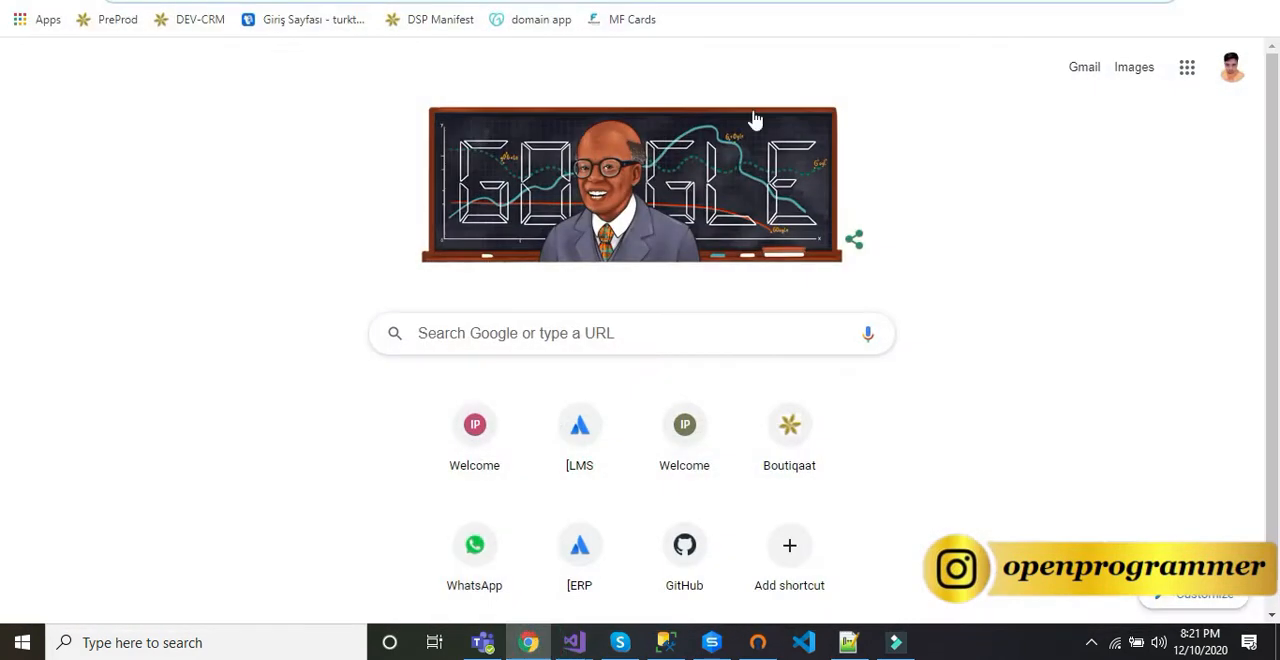
type("con")
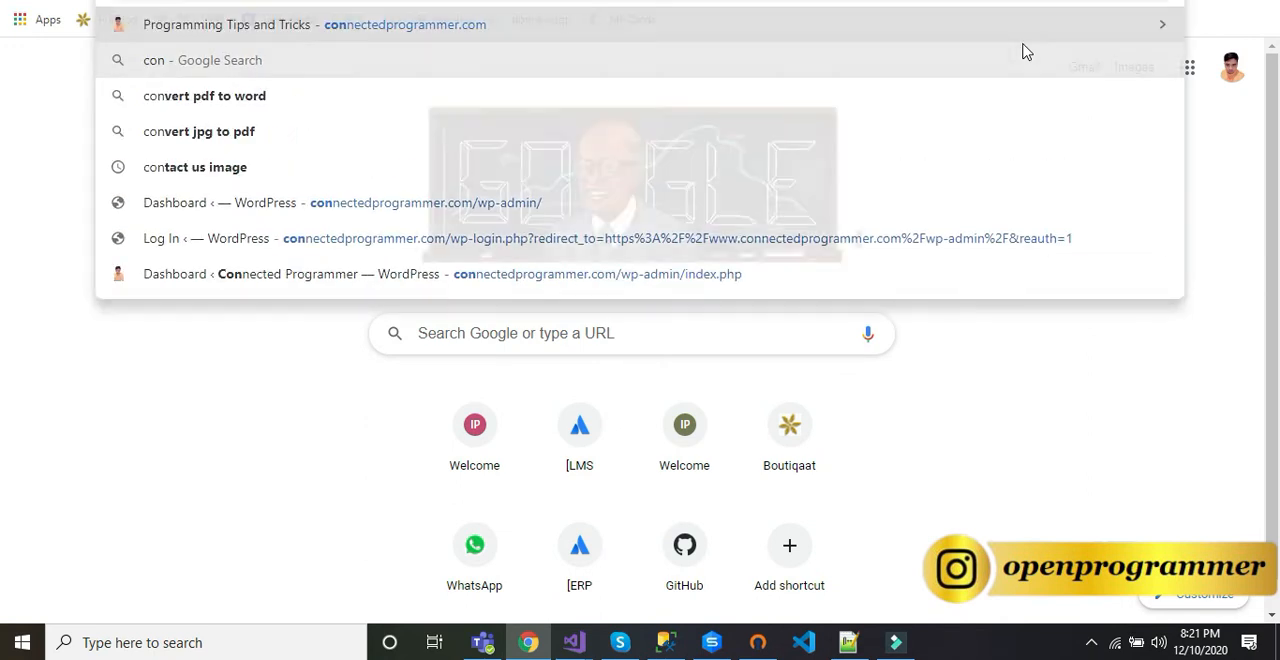
key("Return")
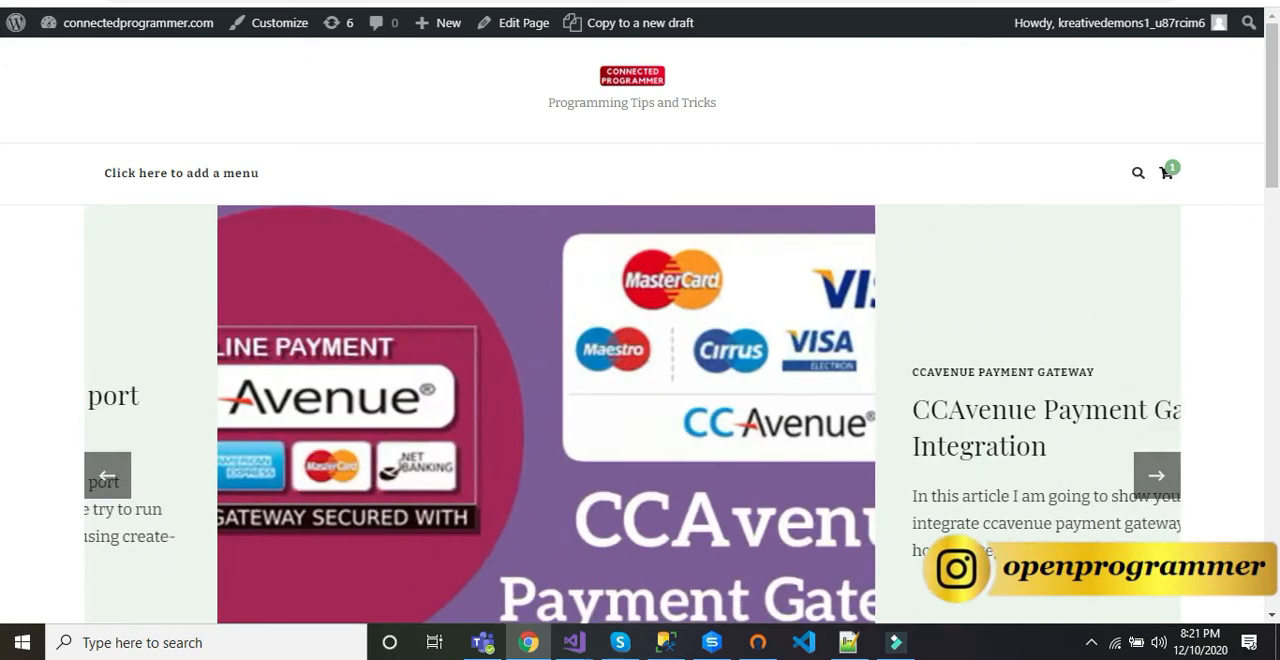
Step: Load the WordPress dashboard at connectedprogrammer.com/wp-admin/ in a new browser tab
key("ctrl+t")
type("co")
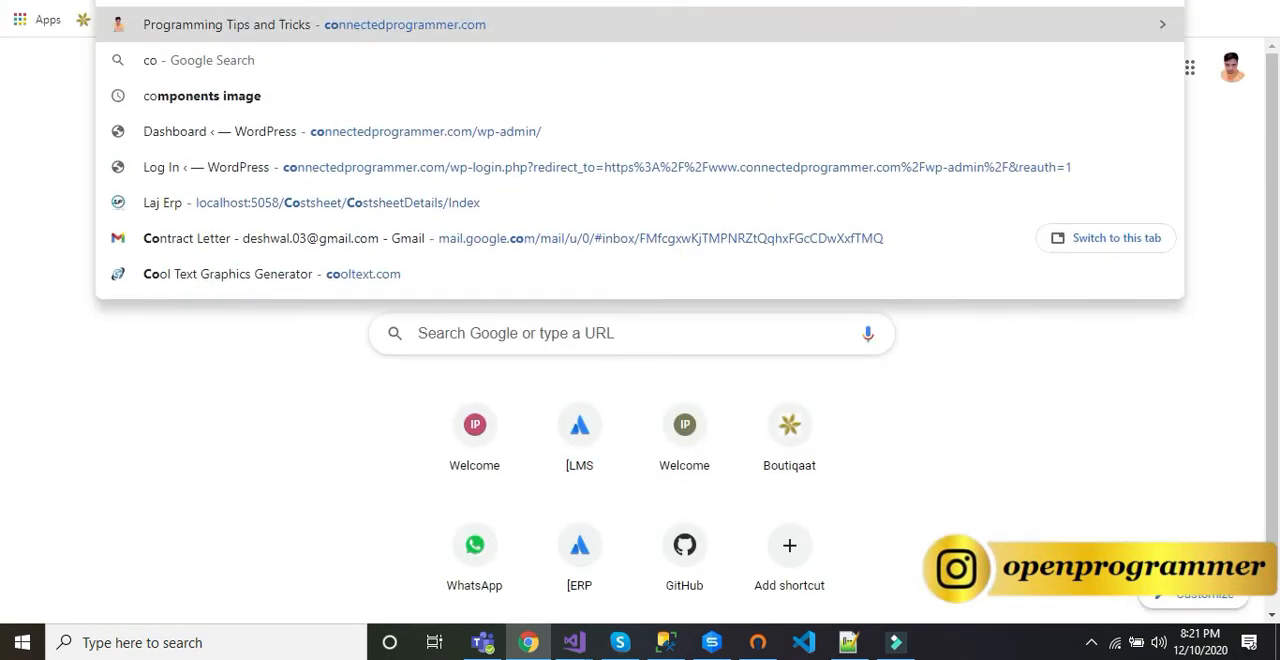
key("Down")
key("Down")
key("Down")
key("Return")
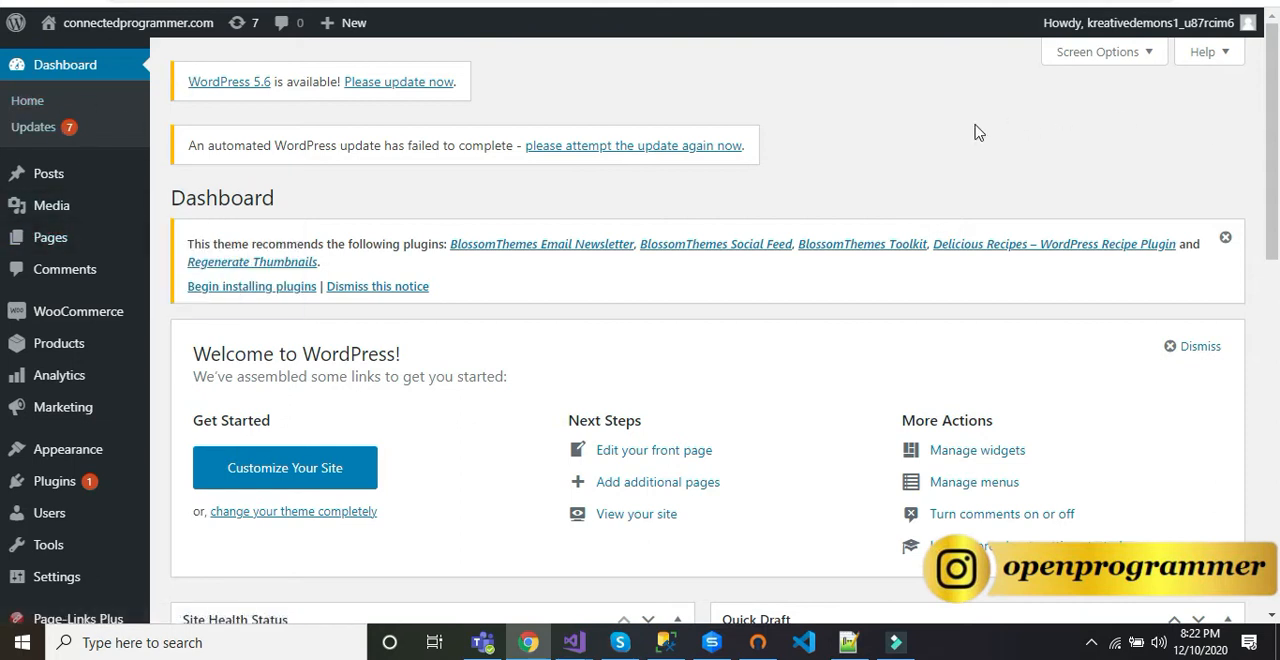
Step: Search the plugins available to add for woocommerce, and go to the list of installed plugins
mouse_move(42, 308)
mouse_move(42, 482)
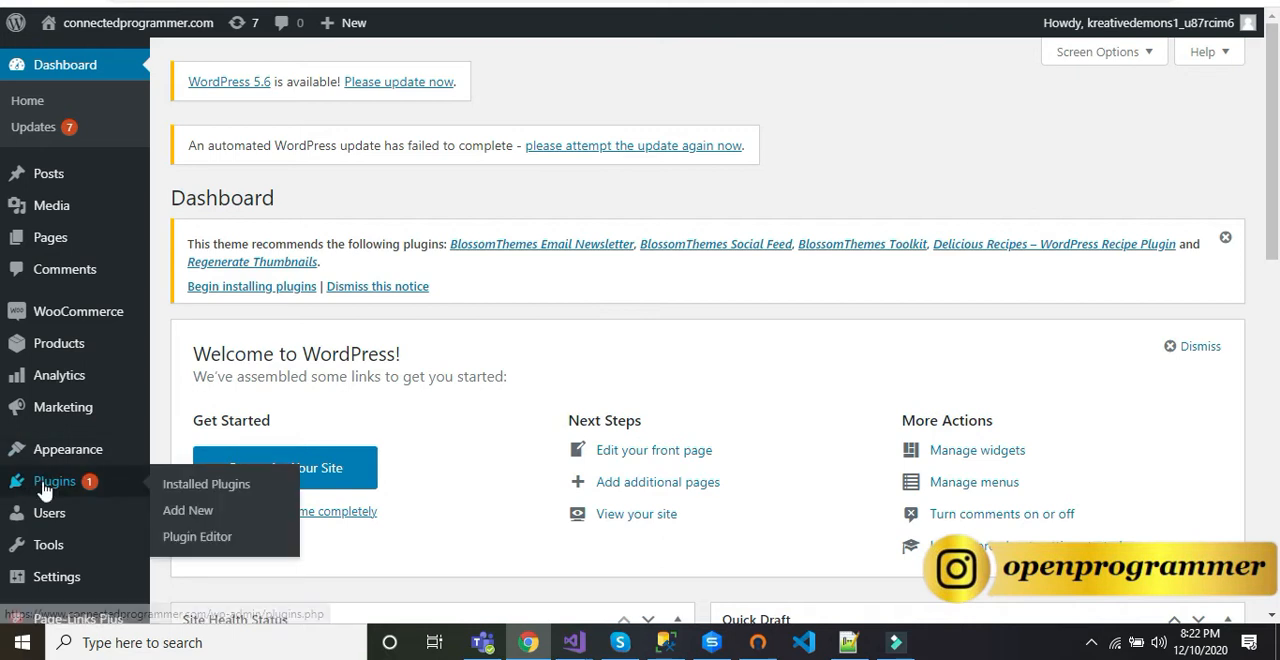
left_click(186, 512)
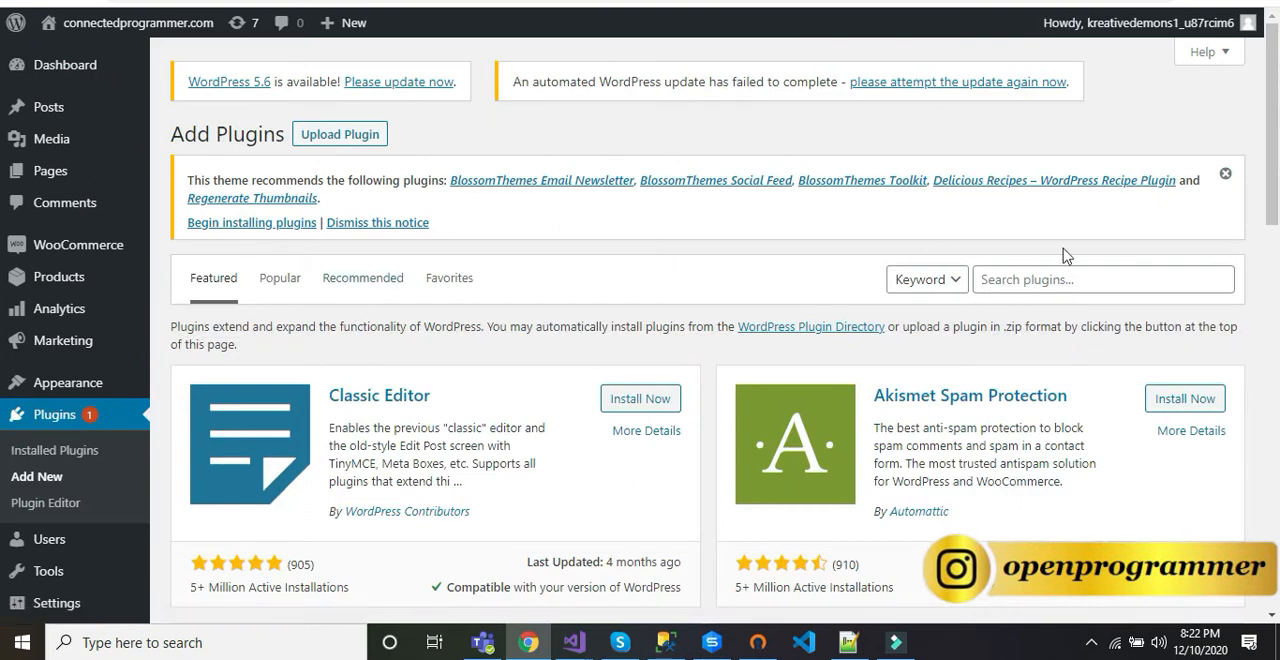
left_click(1037, 282)
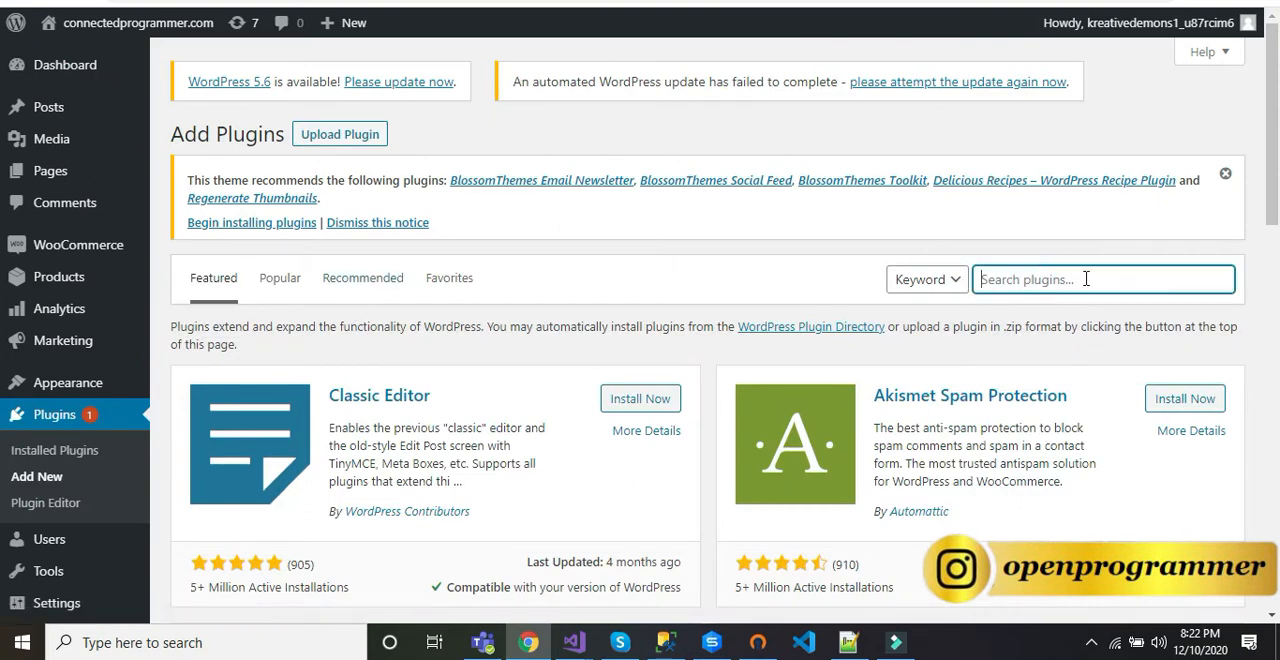
type("woocomm")
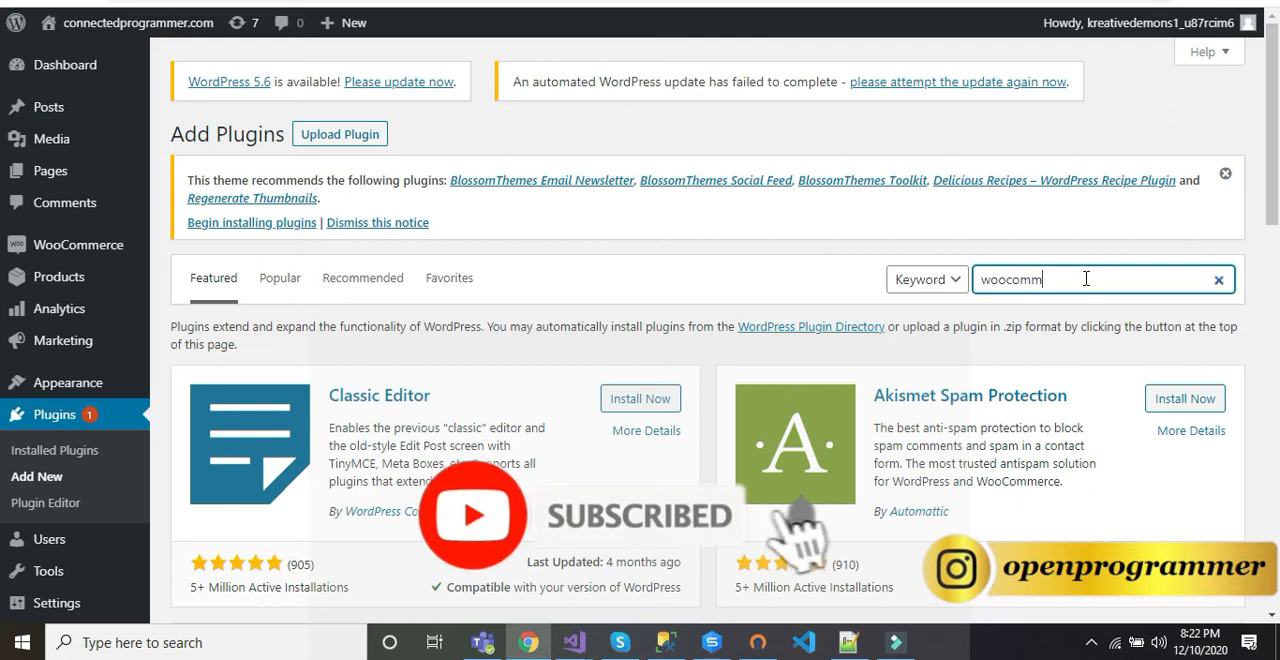
type("erce")
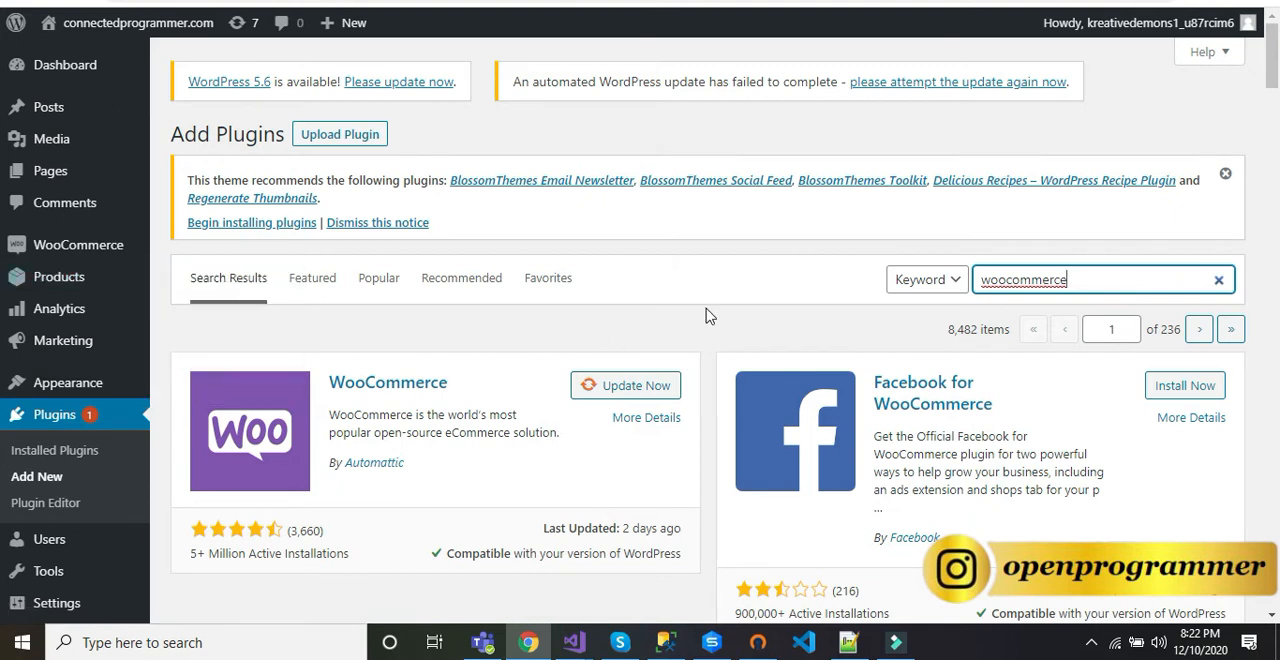
left_click(62, 424)
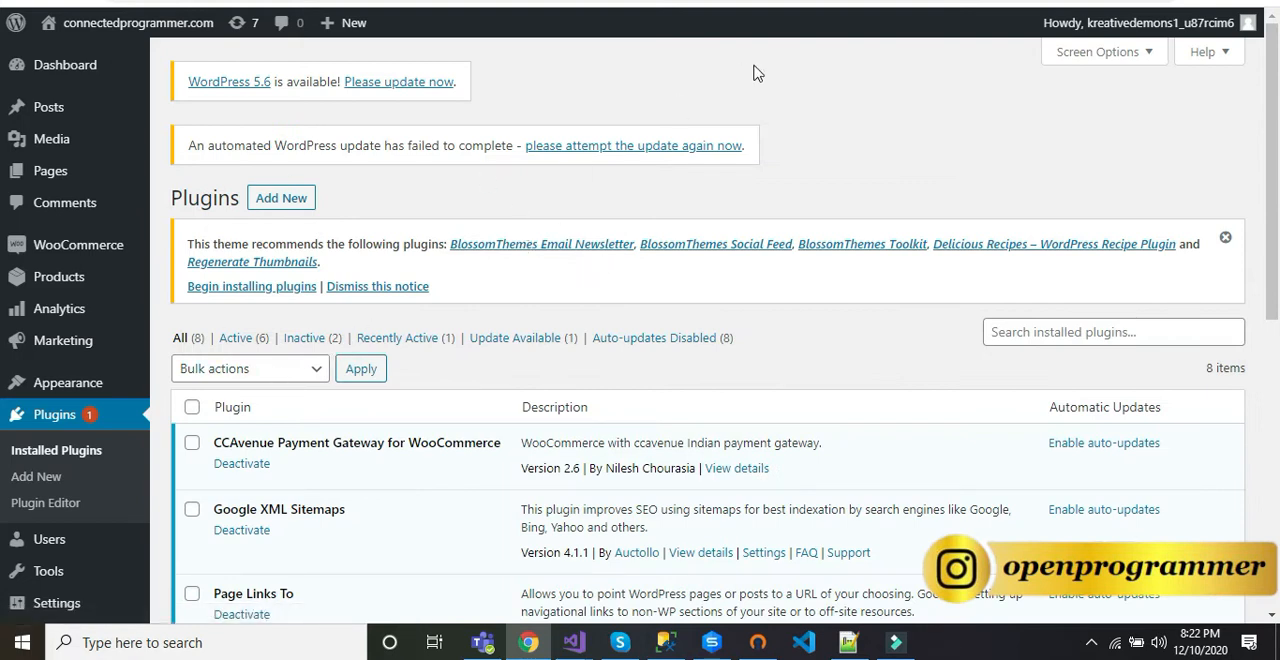
Step: Load ccavenue.com in a new tab, view its sign-up pricing plans and go to the merchant login page
key("ctrl+t")
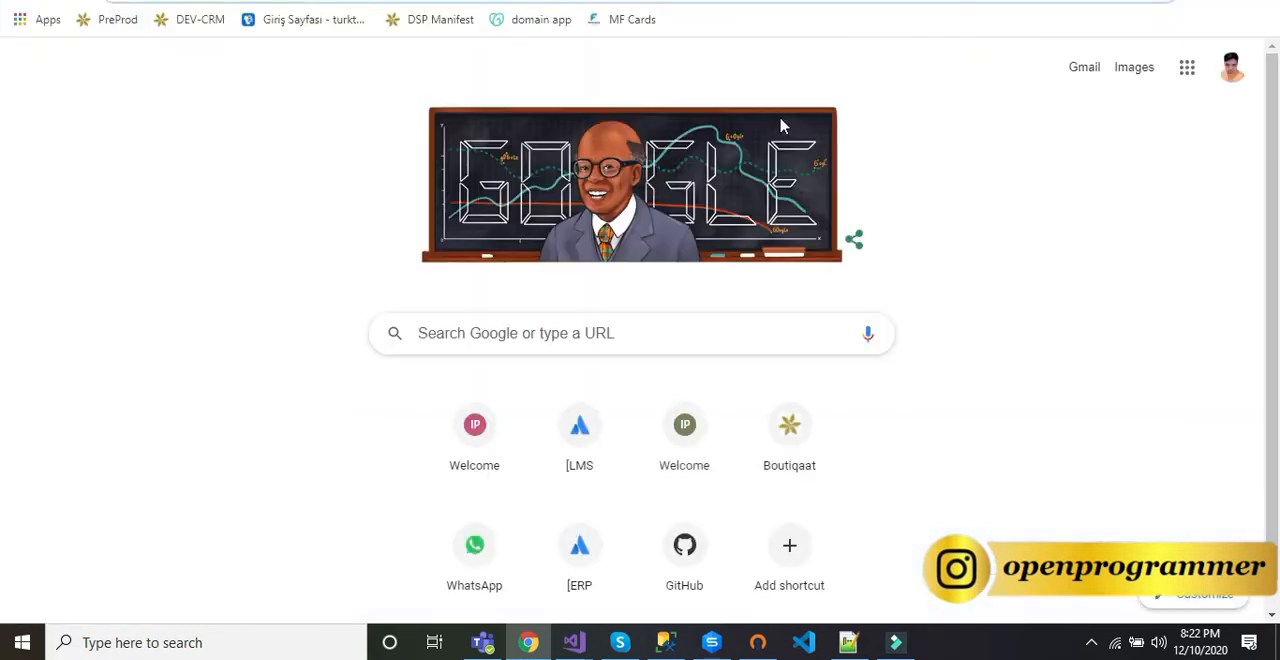
type("cca")
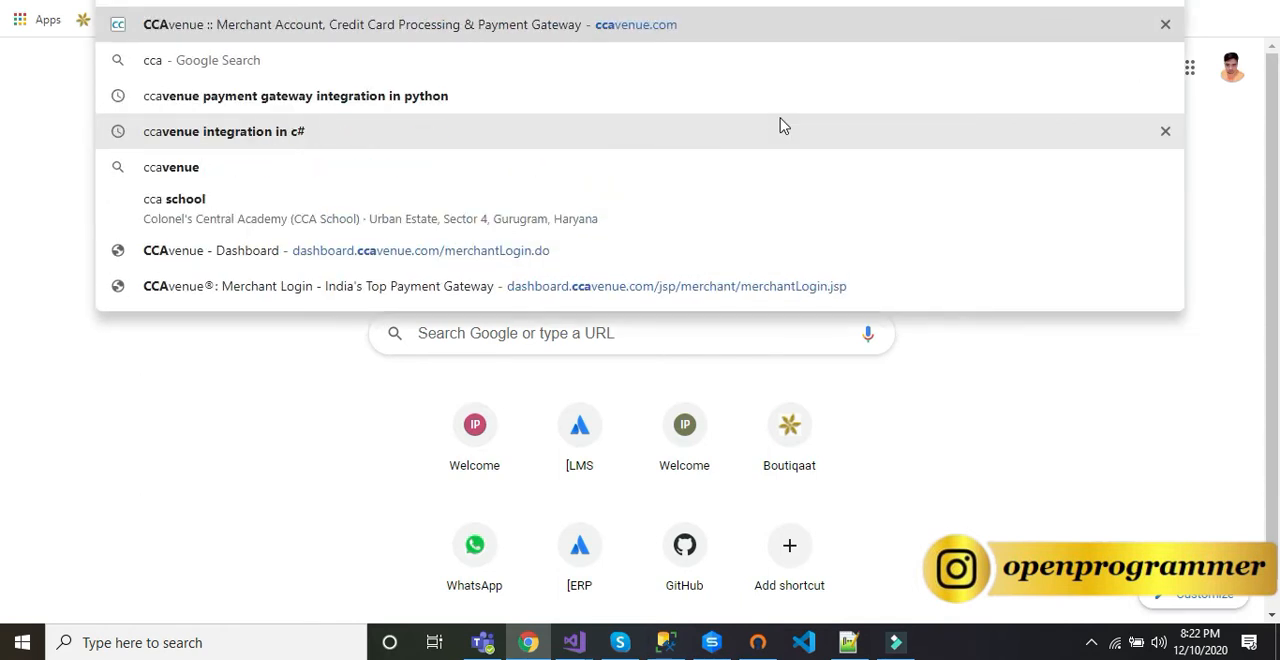
key("Return")
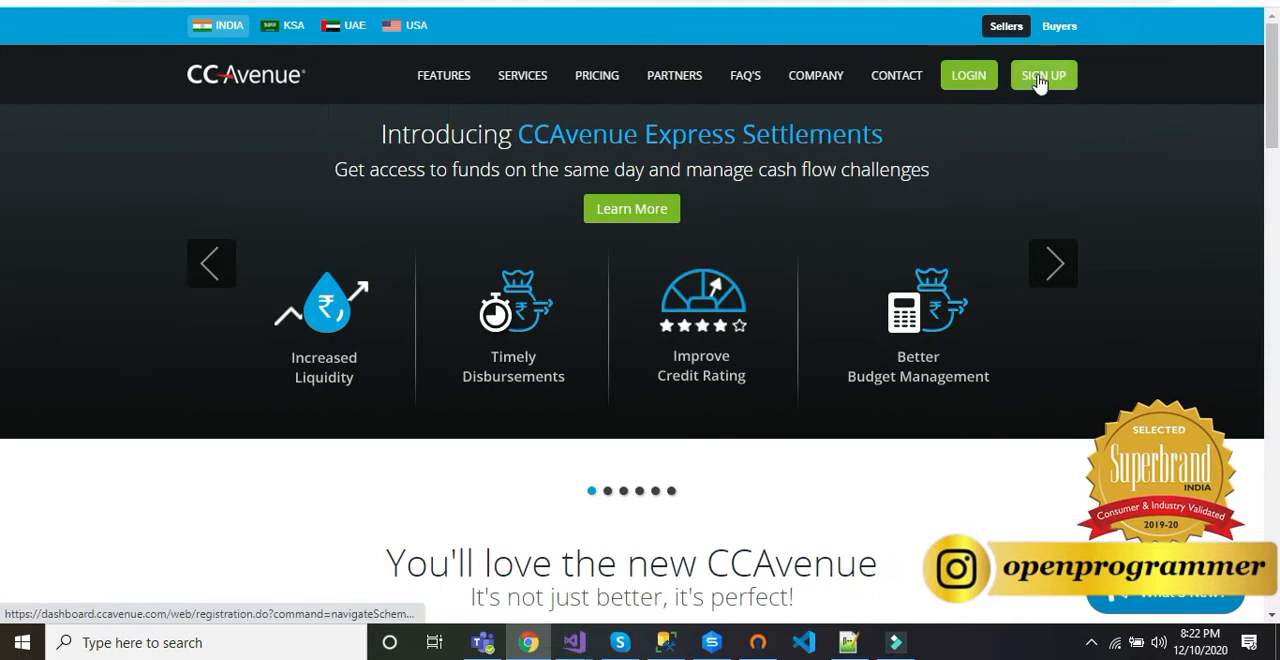
left_click(1040, 78)
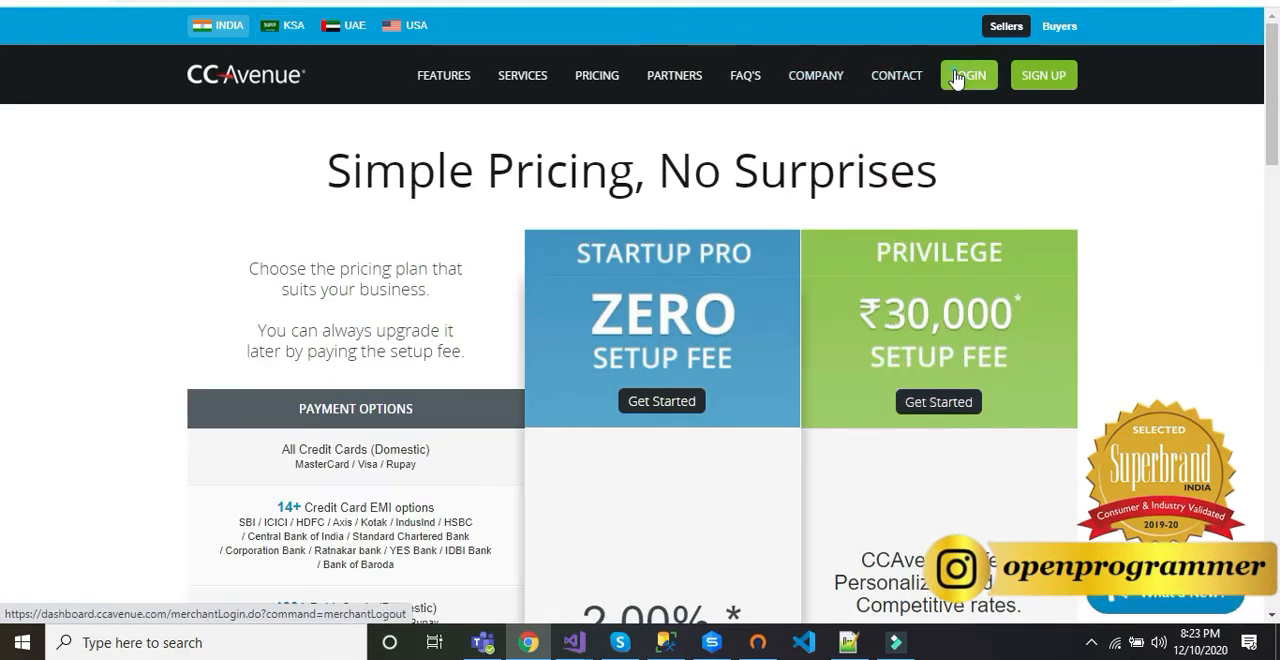
left_click(957, 76)
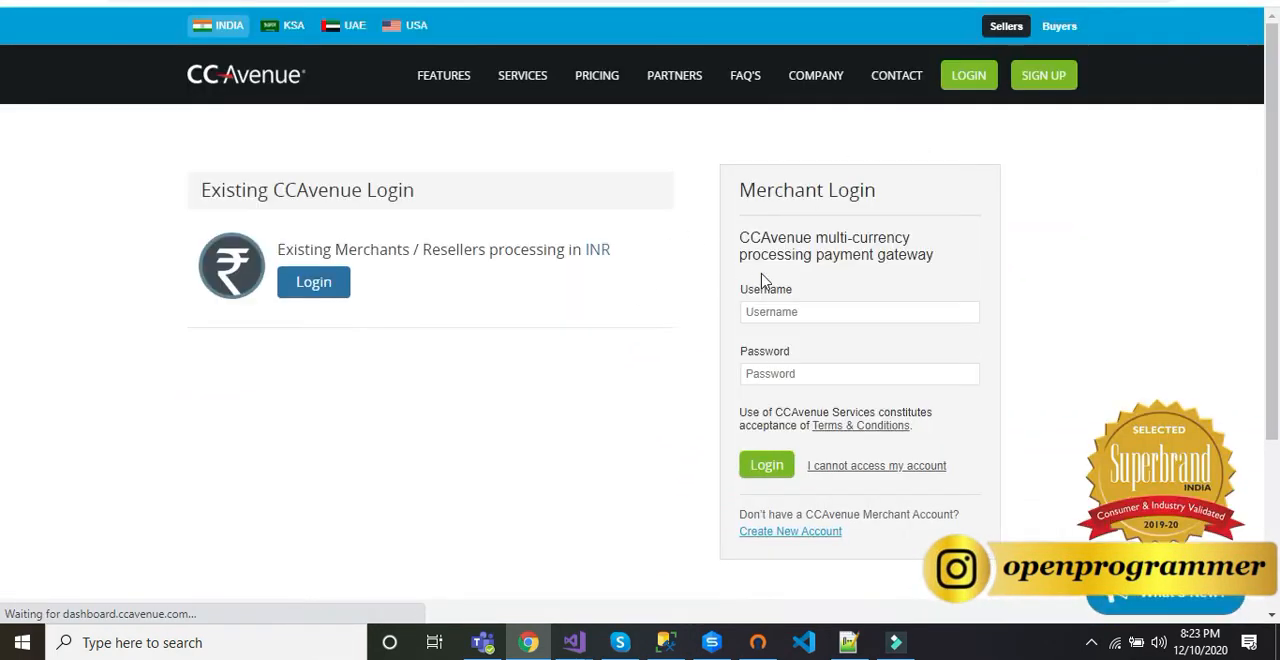
Step: Copy the CCAvenue username from the Notepad++ notes and log in to the merchant account with it and the account password
left_click(814, 310)
left_click(848, 642)
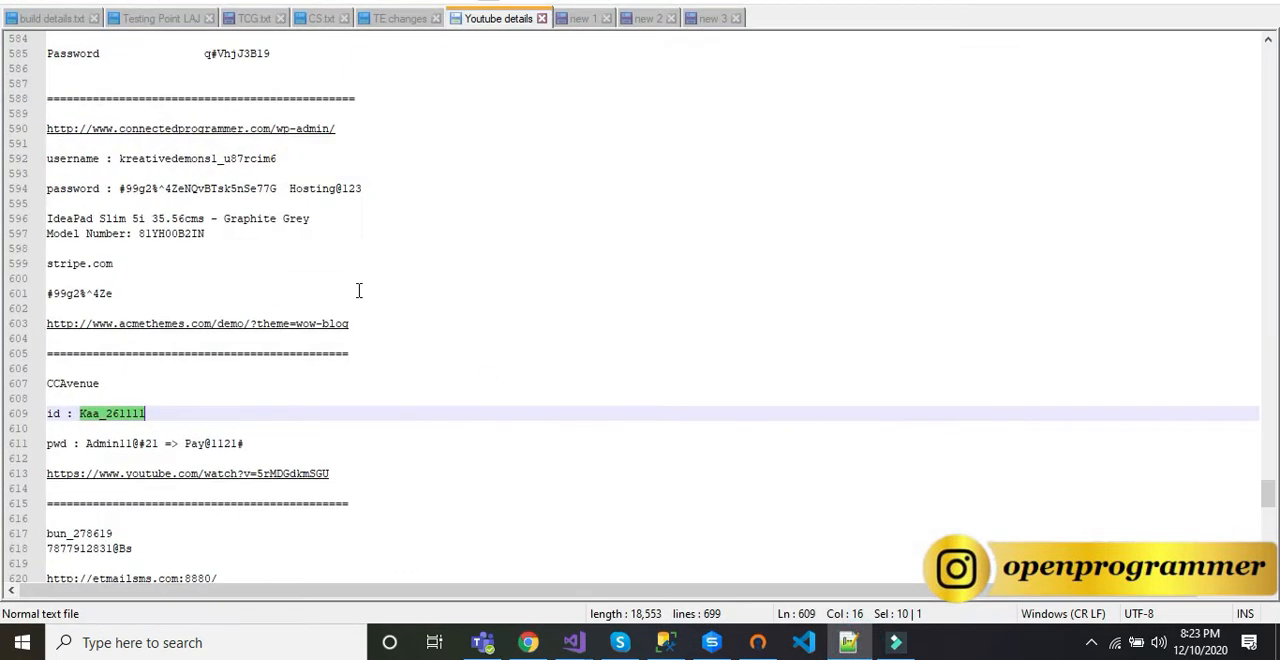
key("ctrl+c")
key("alt+Tab")
key("ctrl+v")
key("Tab")
type("••")
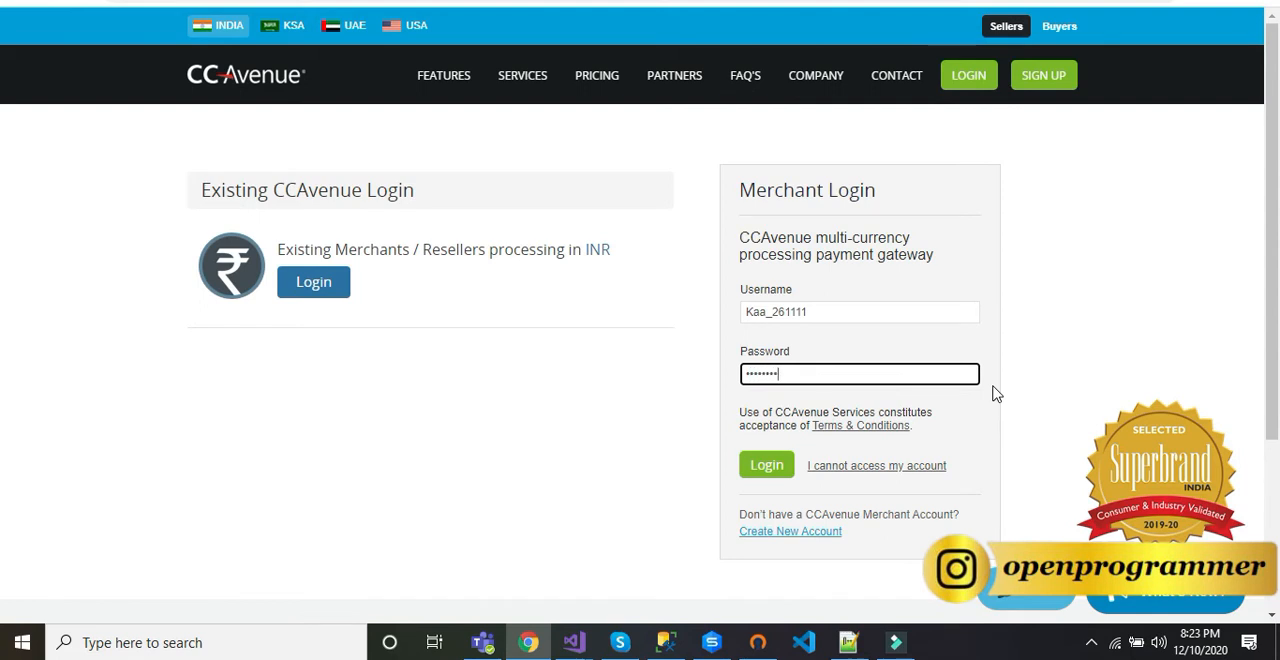
key("Return")
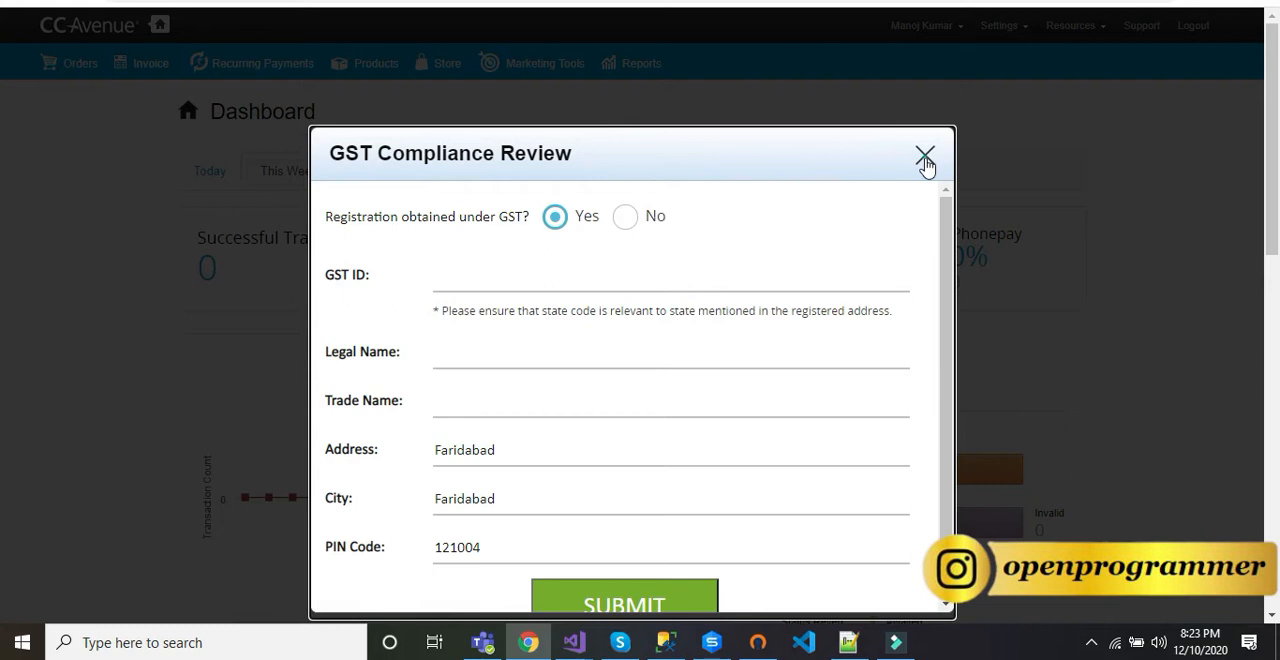
Step: Dismiss the GST Compliance Review form and go to the Third Party Shopping Cart integration kits
left_click(925, 157)
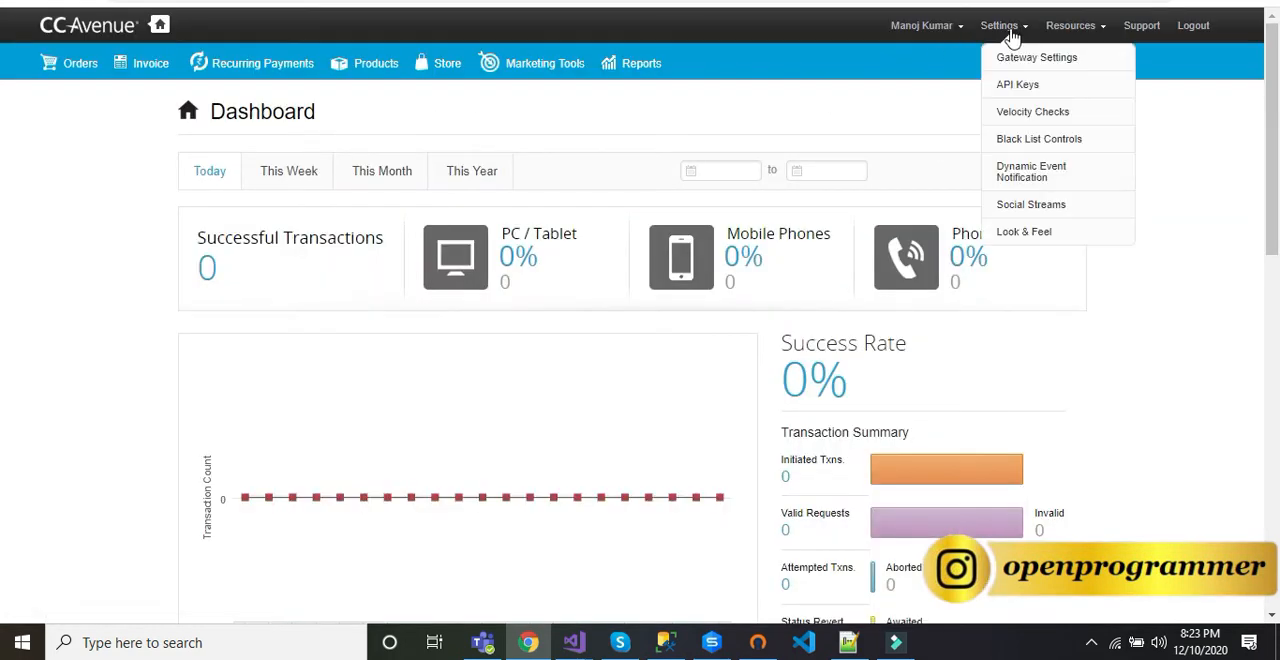
mouse_move(1084, 32)
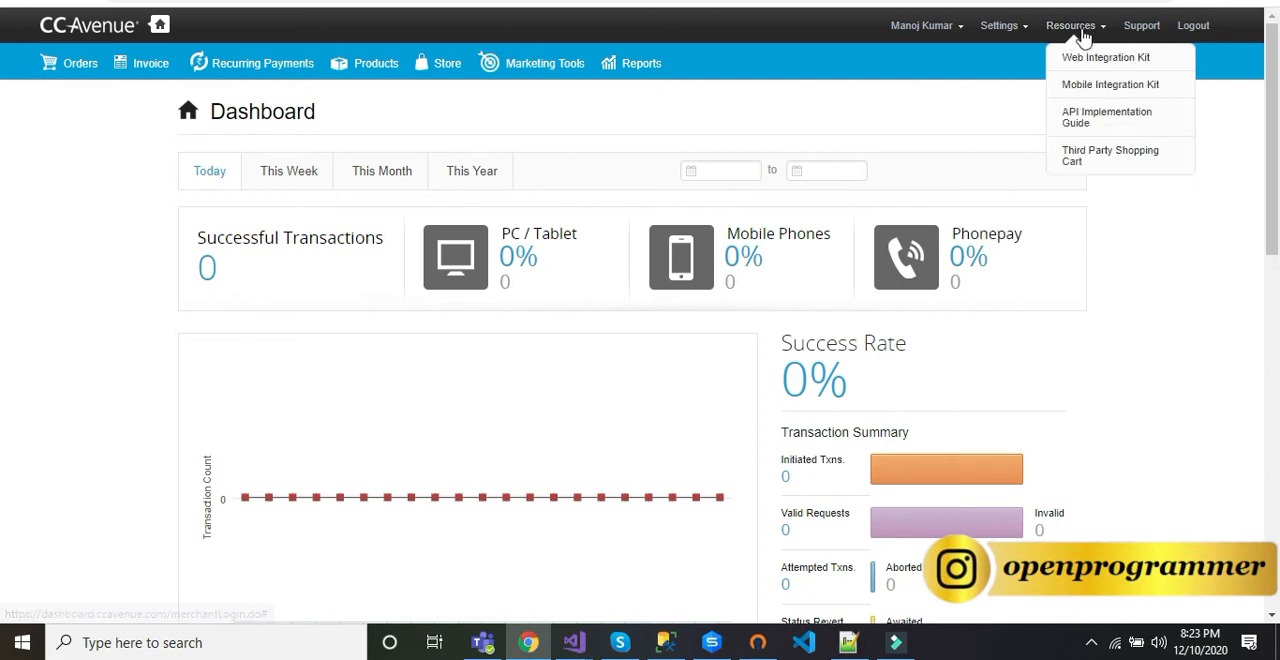
left_click(1135, 160)
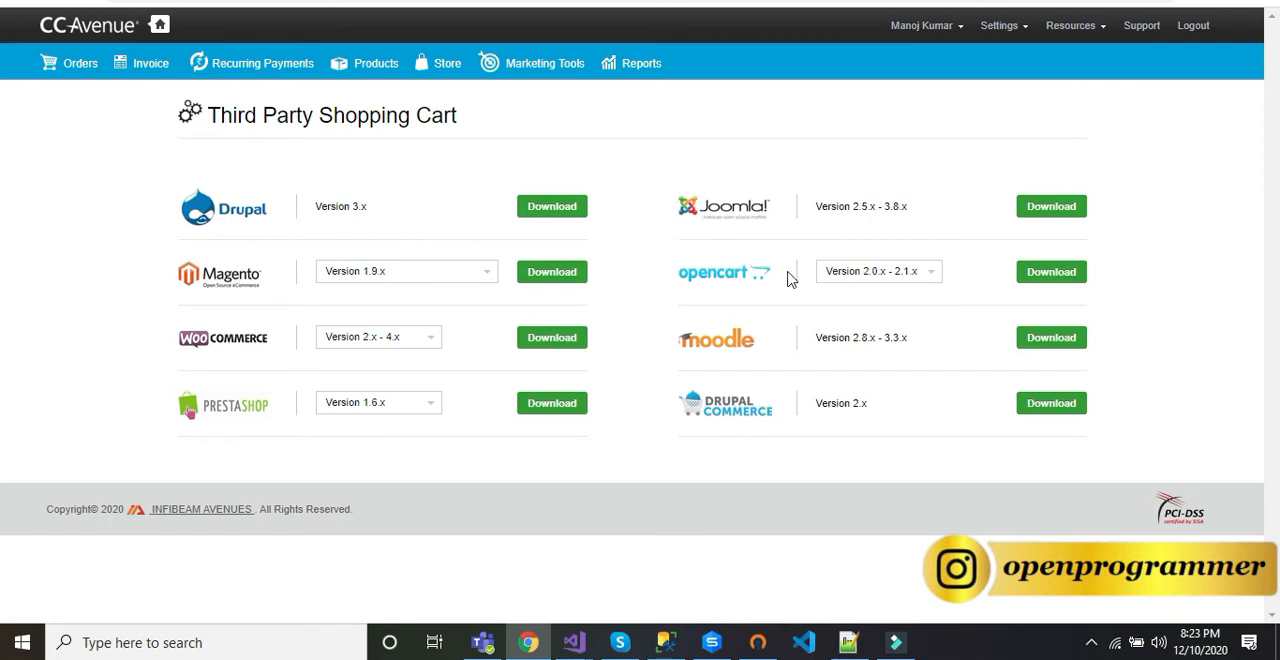
Step: Check the versions offered for Magento and WooCommerce, and download the WooCommerce kit for Version 2.x - 4.x
left_click(380, 275)
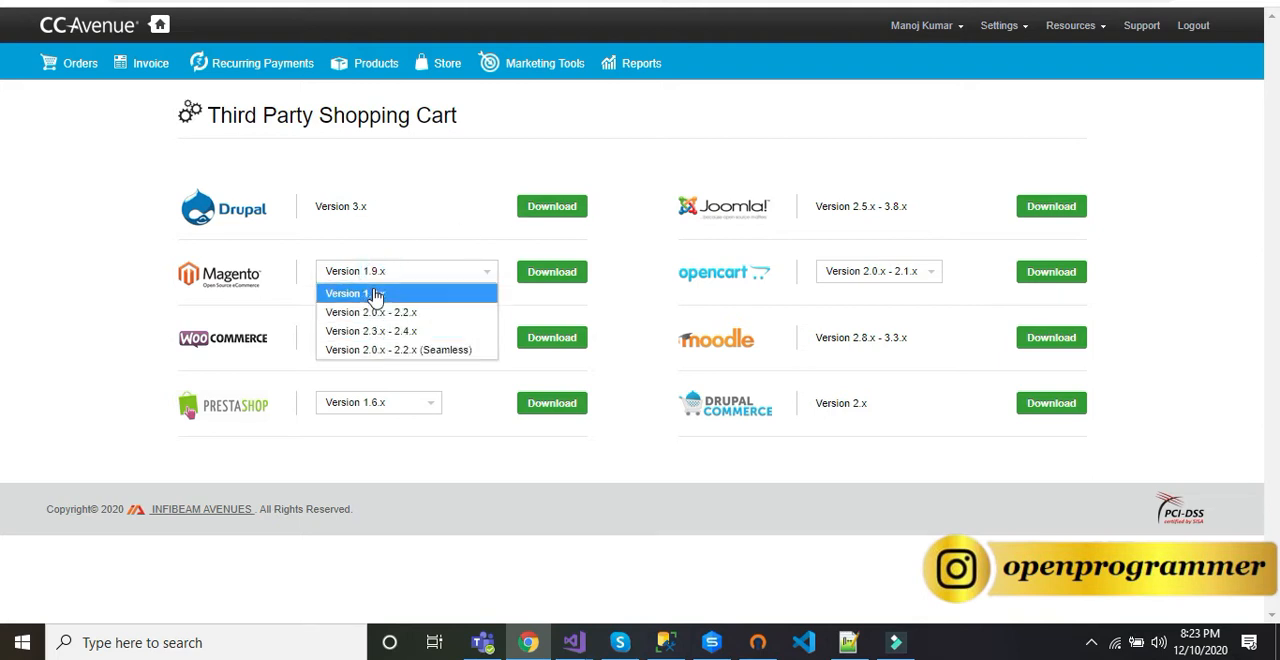
left_click(1175, 166)
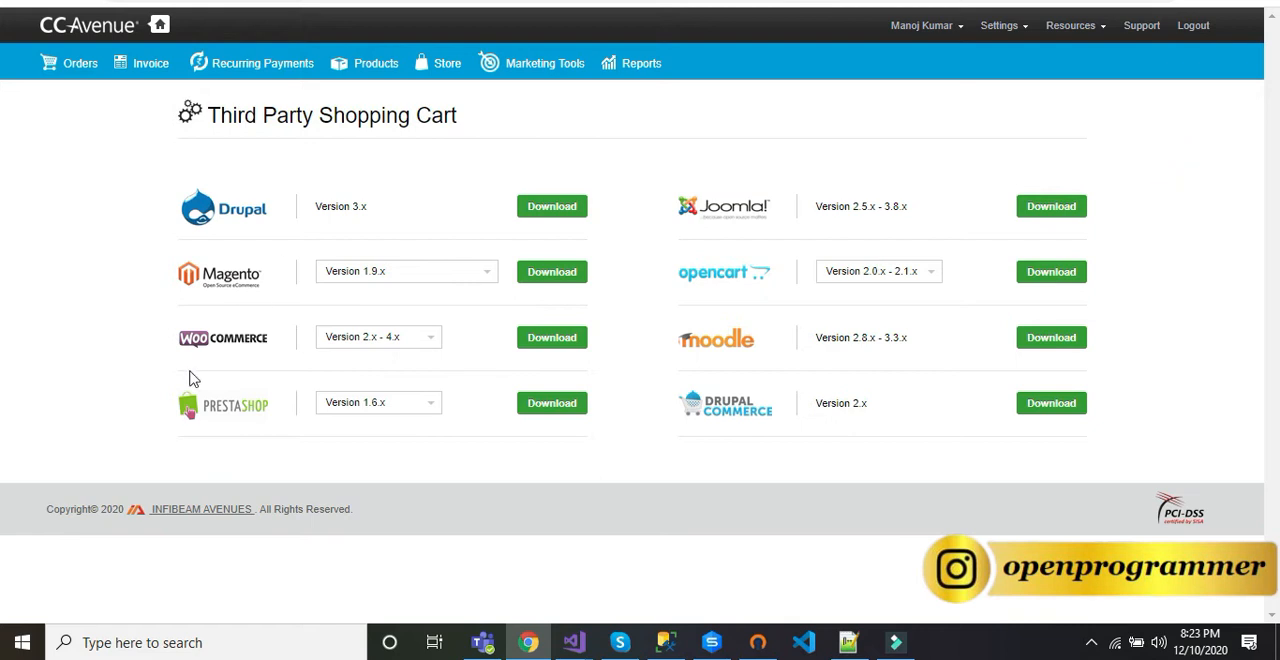
left_click(403, 342)
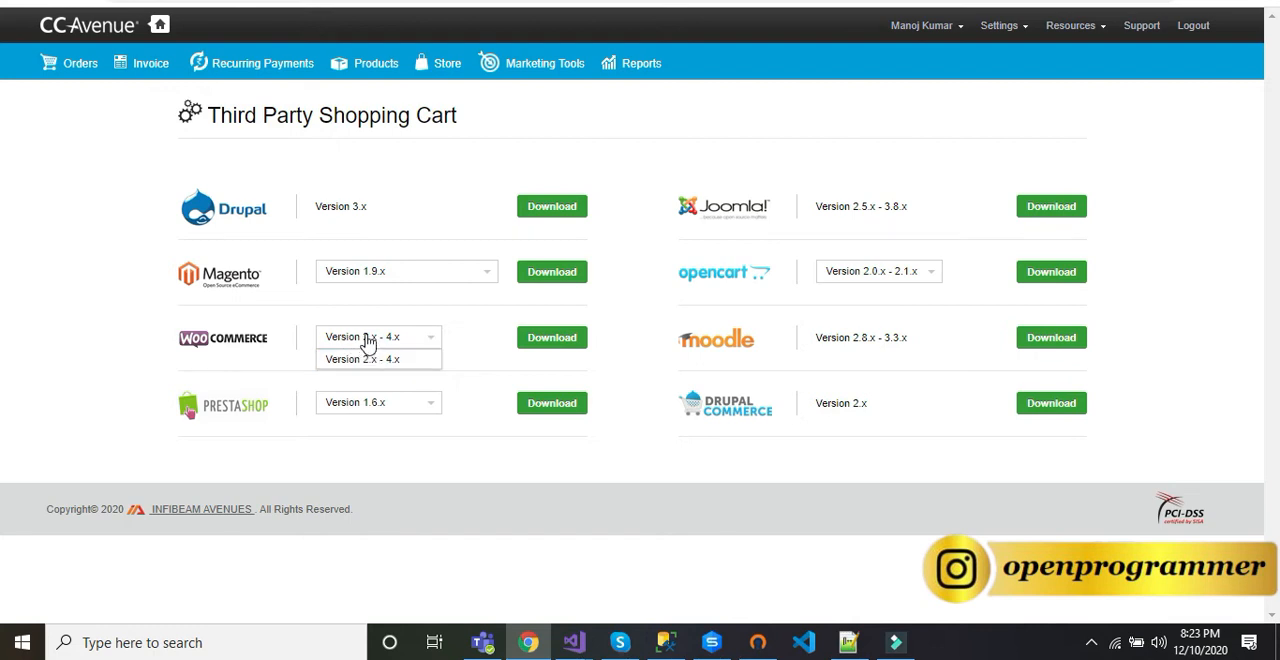
left_click(457, 345)
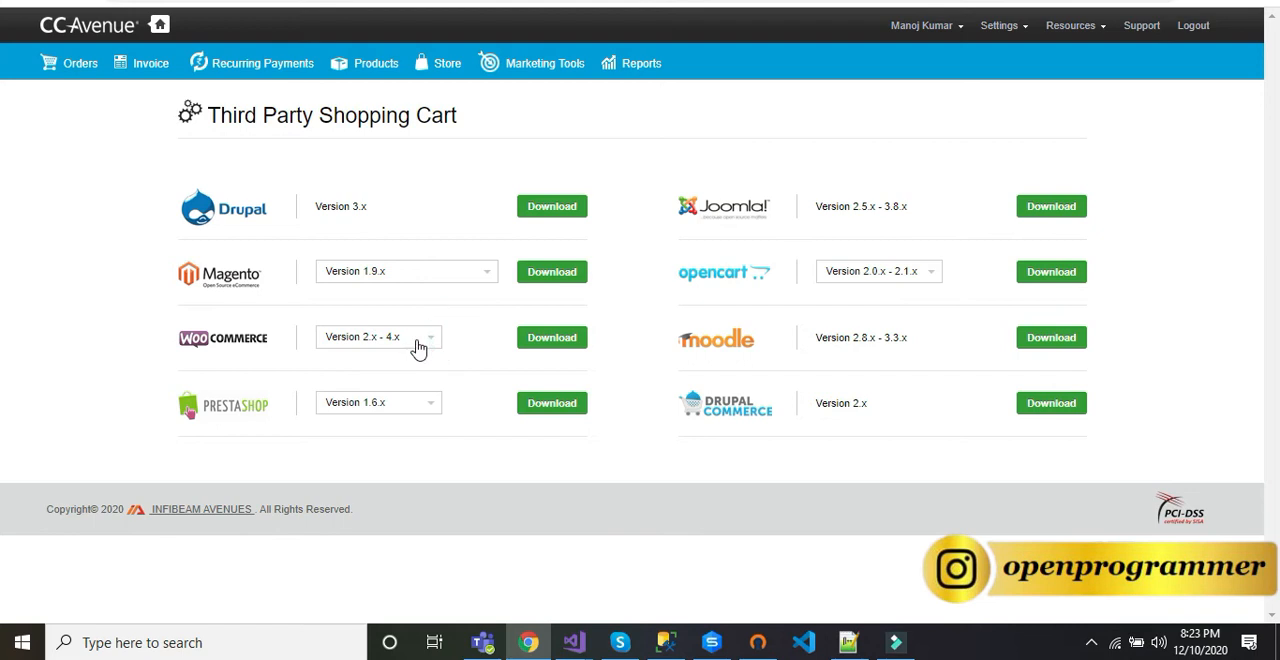
left_click(560, 339)
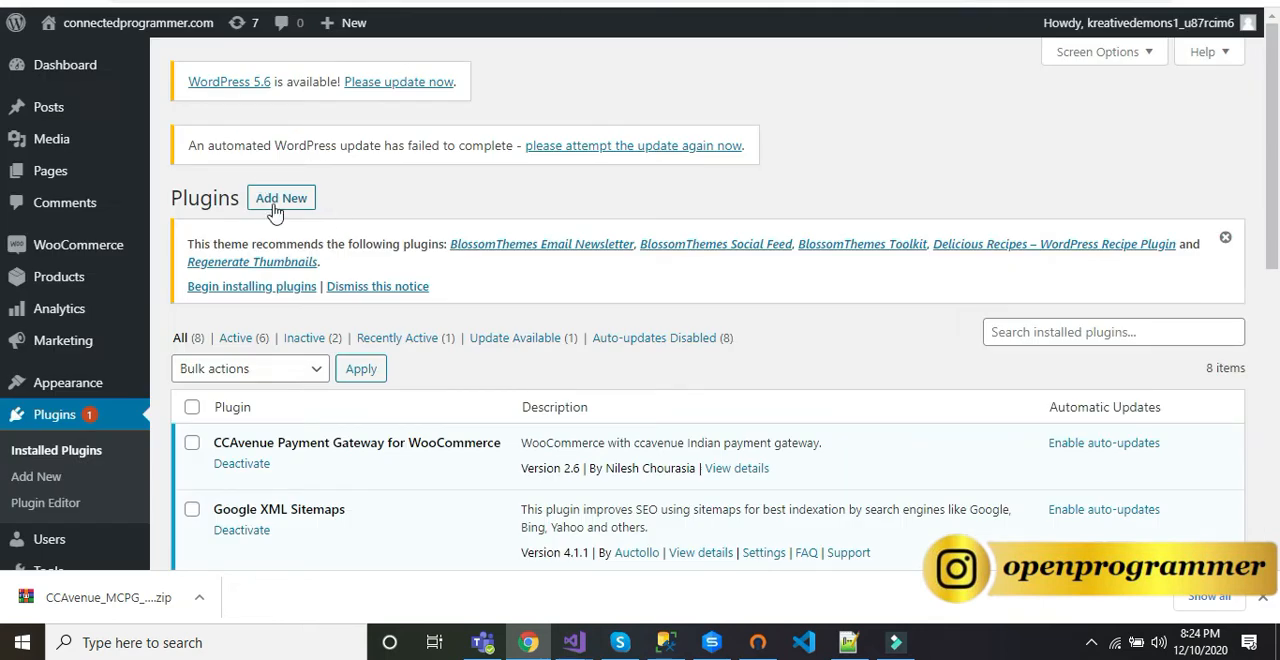
Step: Choose CCAvenue_MCPG_WordPress_4-7-x_5-x_Woocommerce_2-x_4-x (3).zip from Downloads as the WordPress plugin file to upload
left_click(279, 198)
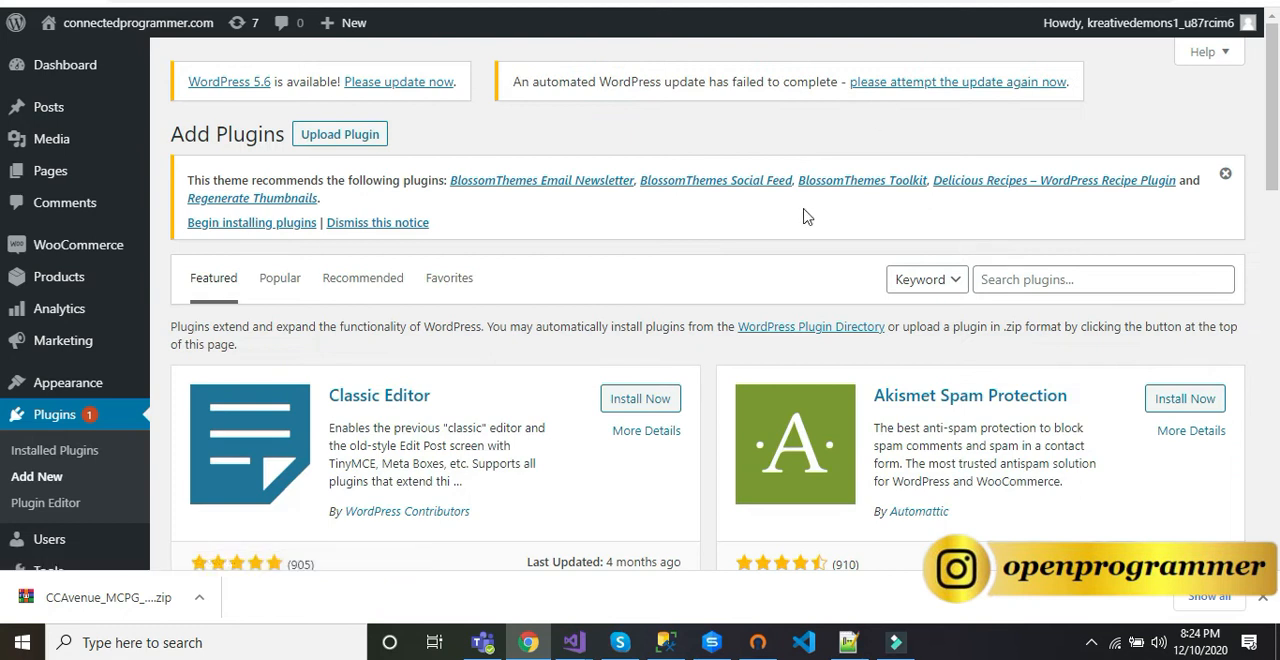
left_click(338, 140)
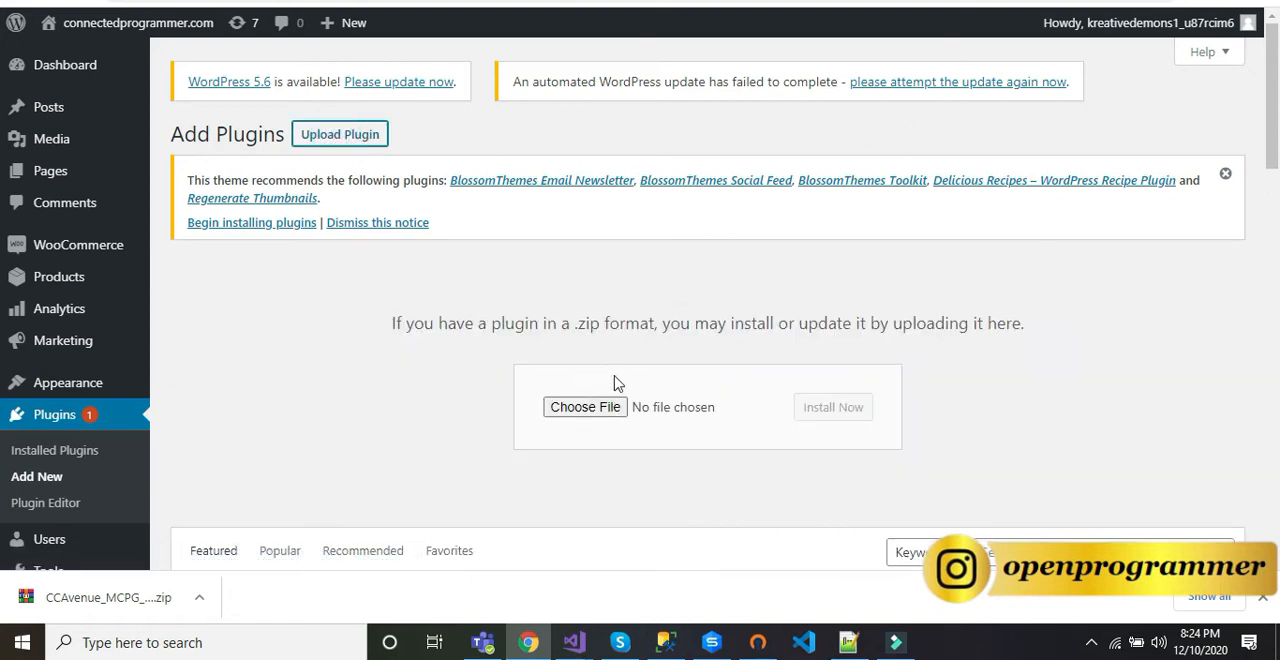
left_click(588, 408)
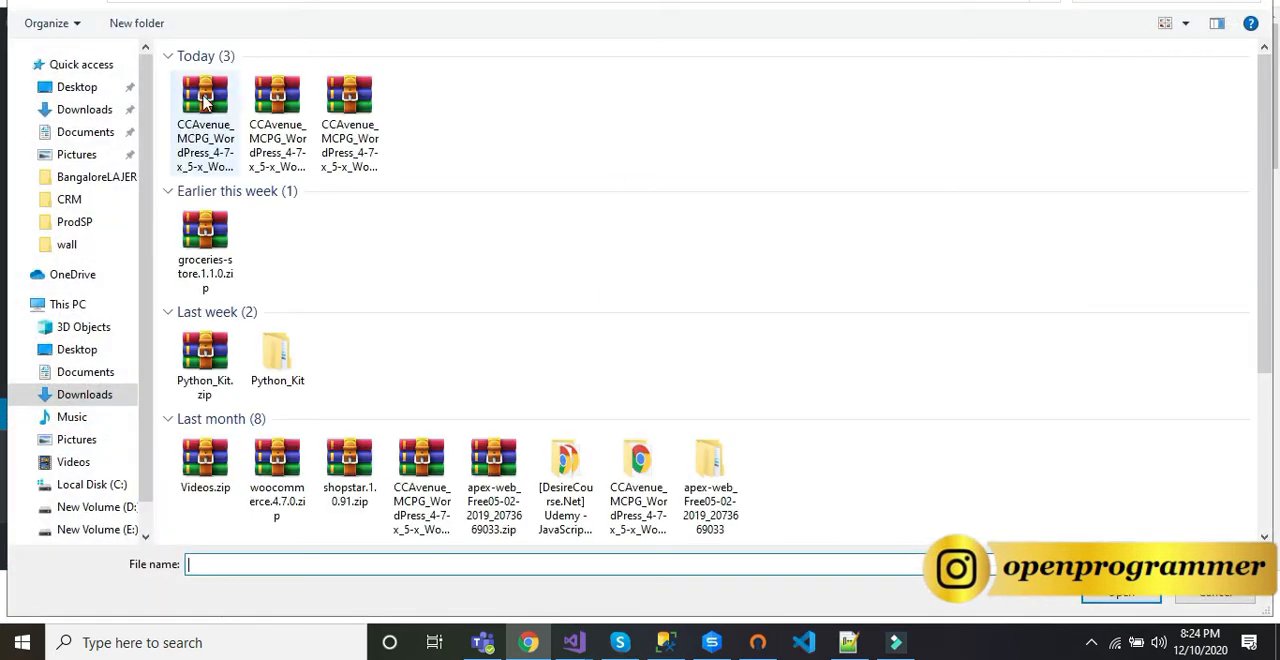
left_click(204, 102)
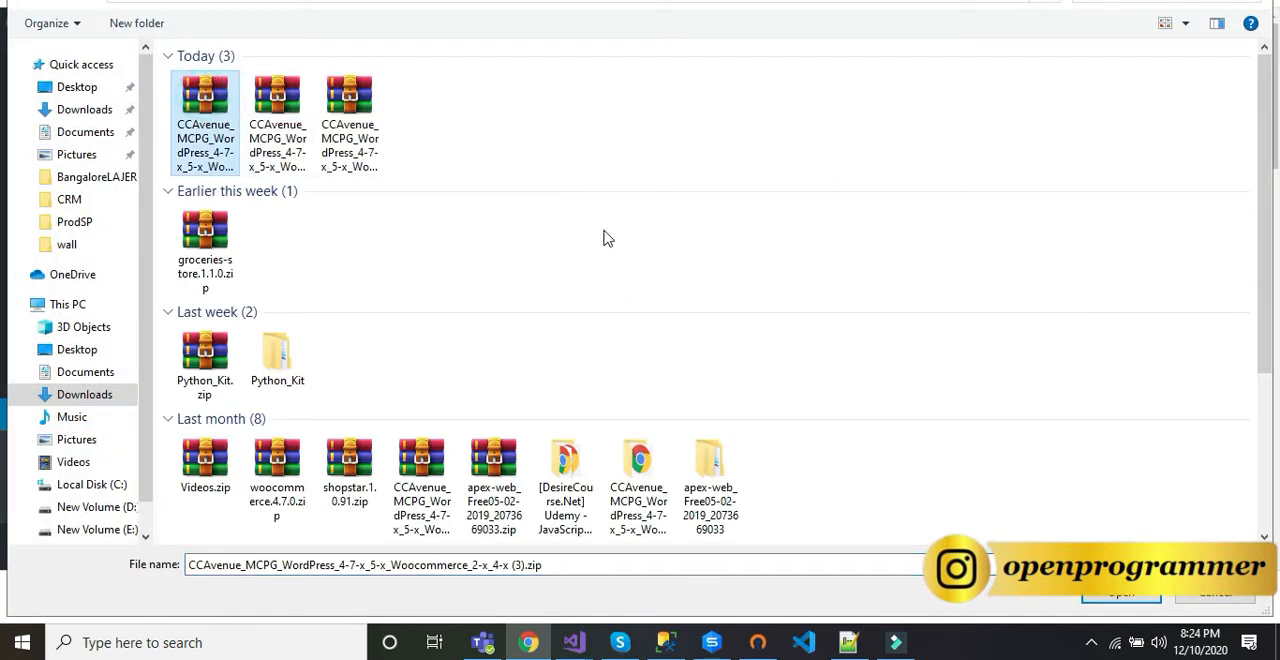
double_click(204, 120)
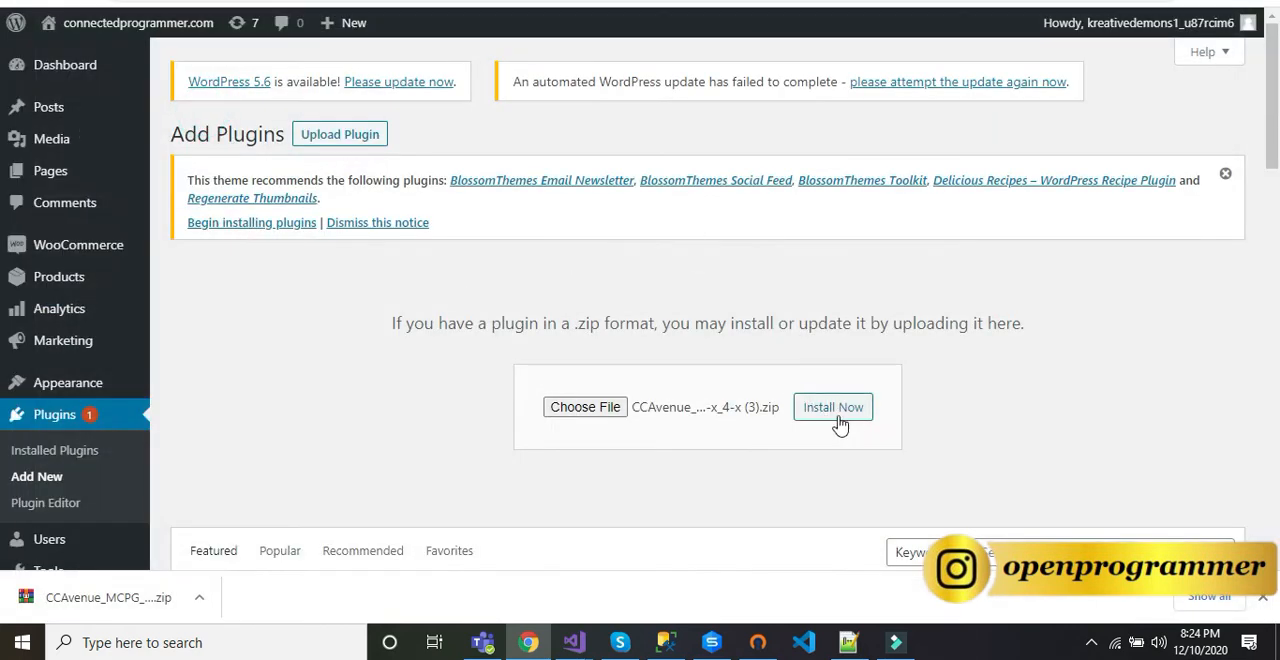
Step: Dismiss the browser's download notice and return to the list of installed WordPress plugins
scroll(808, 340, "down", 2)
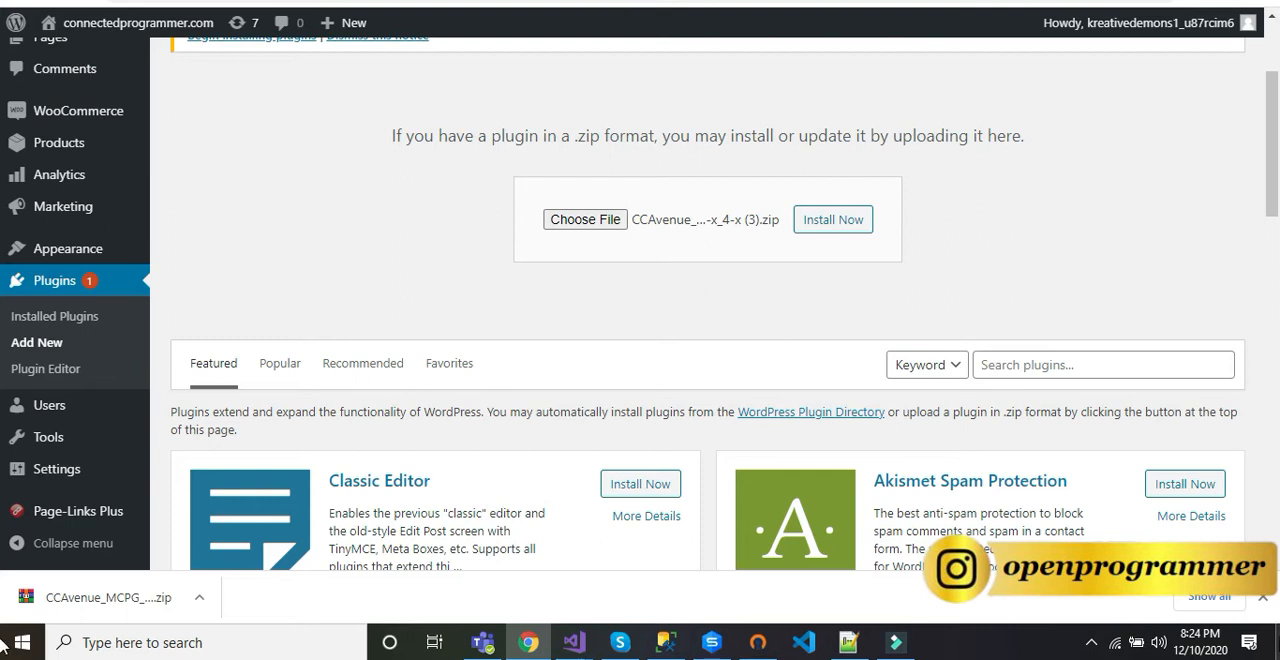
left_click(1263, 597)
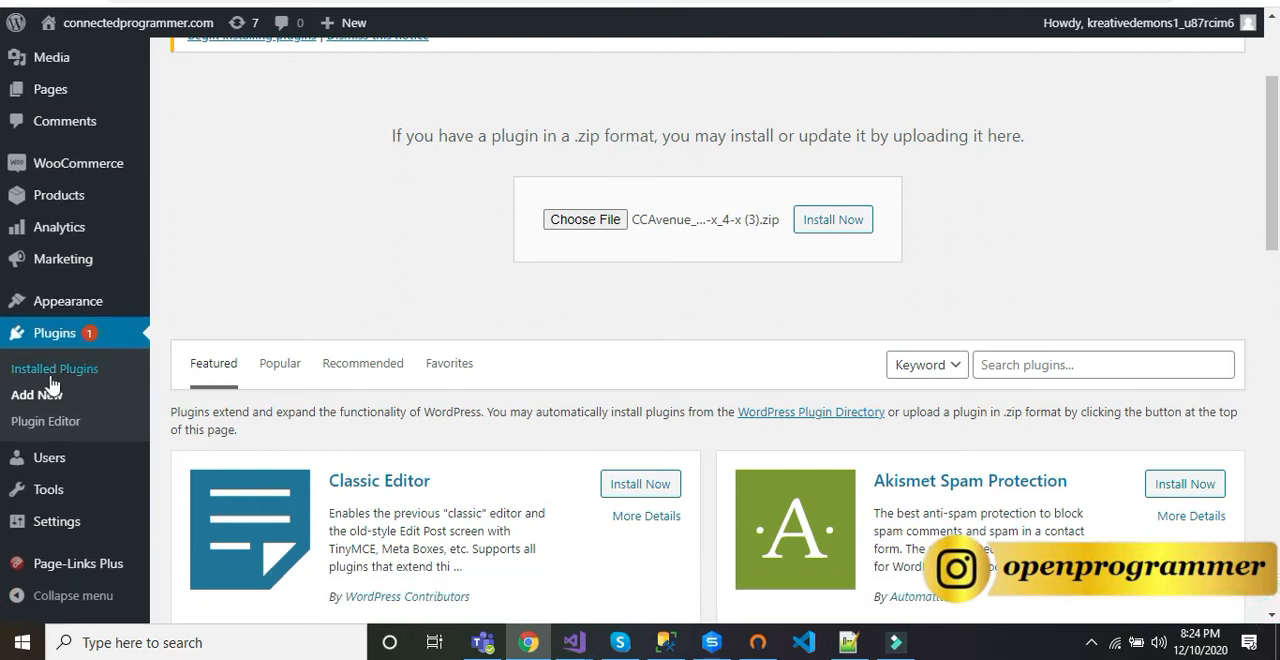
left_click(59, 342)
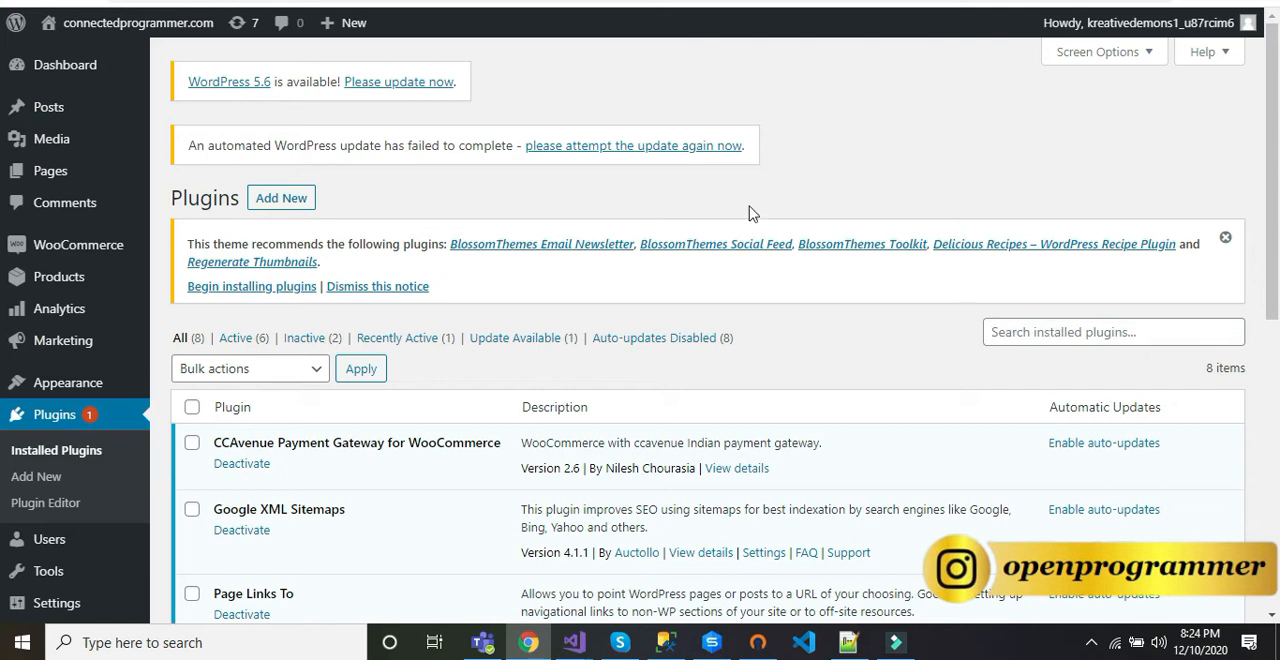
Step: Search the plugin directory for "ccavenue payment gateway" and look through the matching plugins
left_click(278, 197)
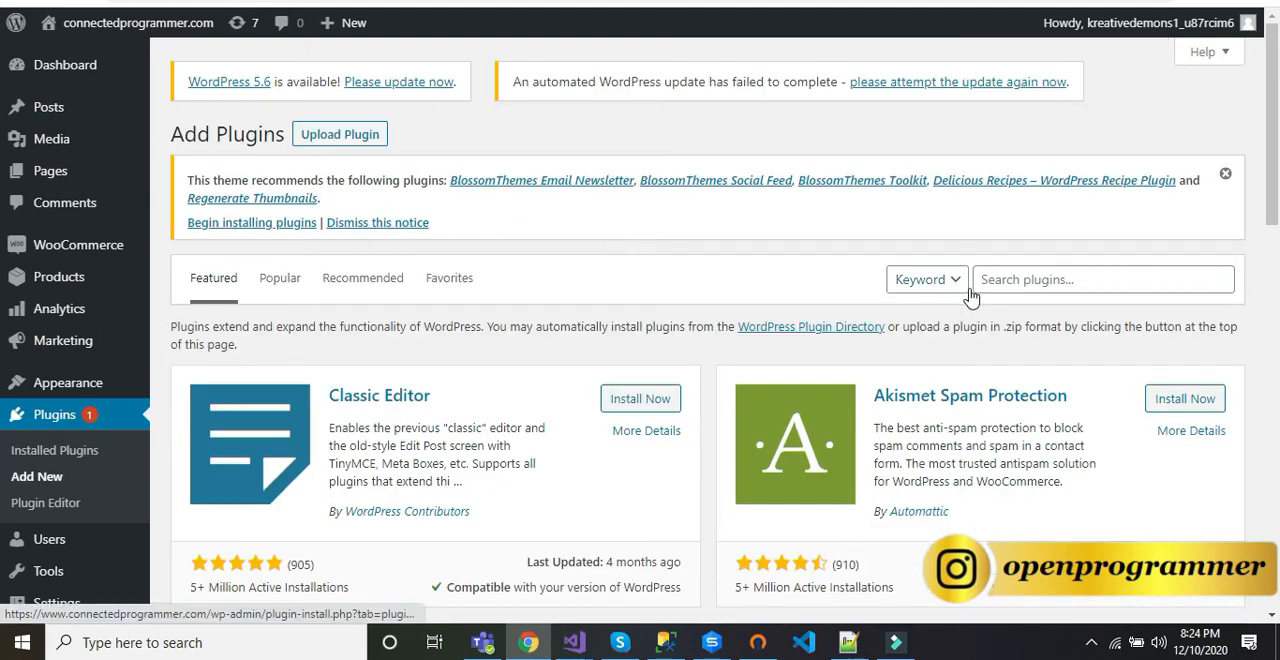
left_click(1025, 279)
type("ccavenue")
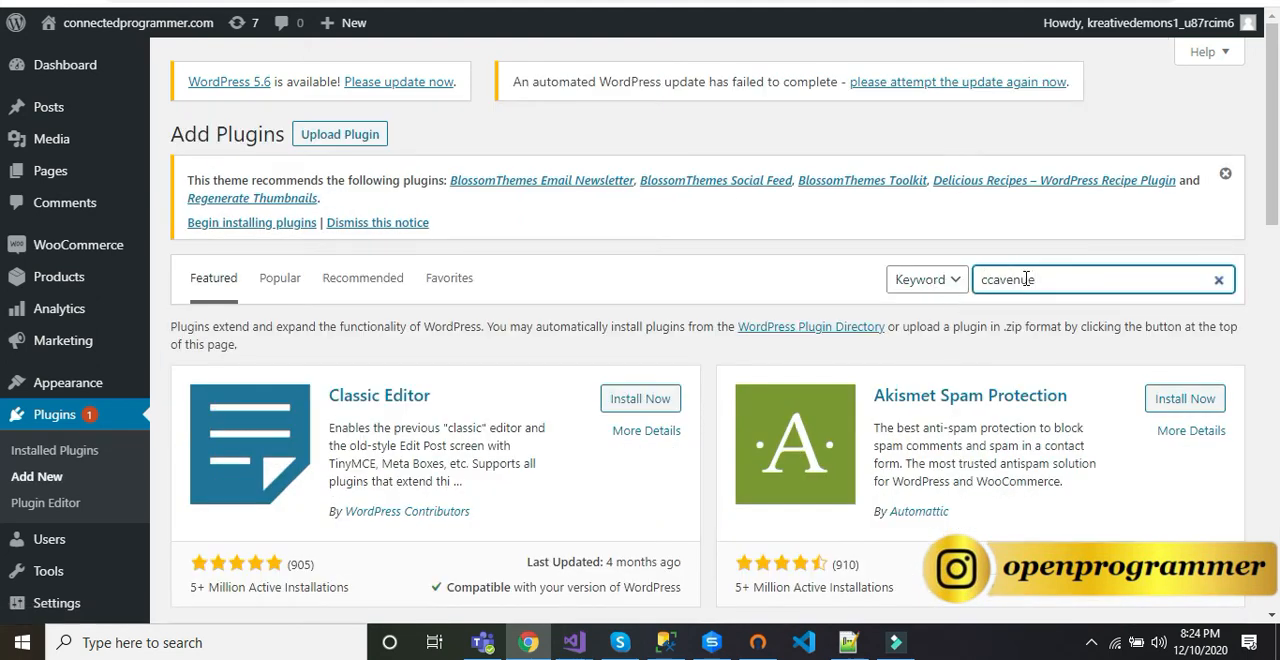
type(" paym")
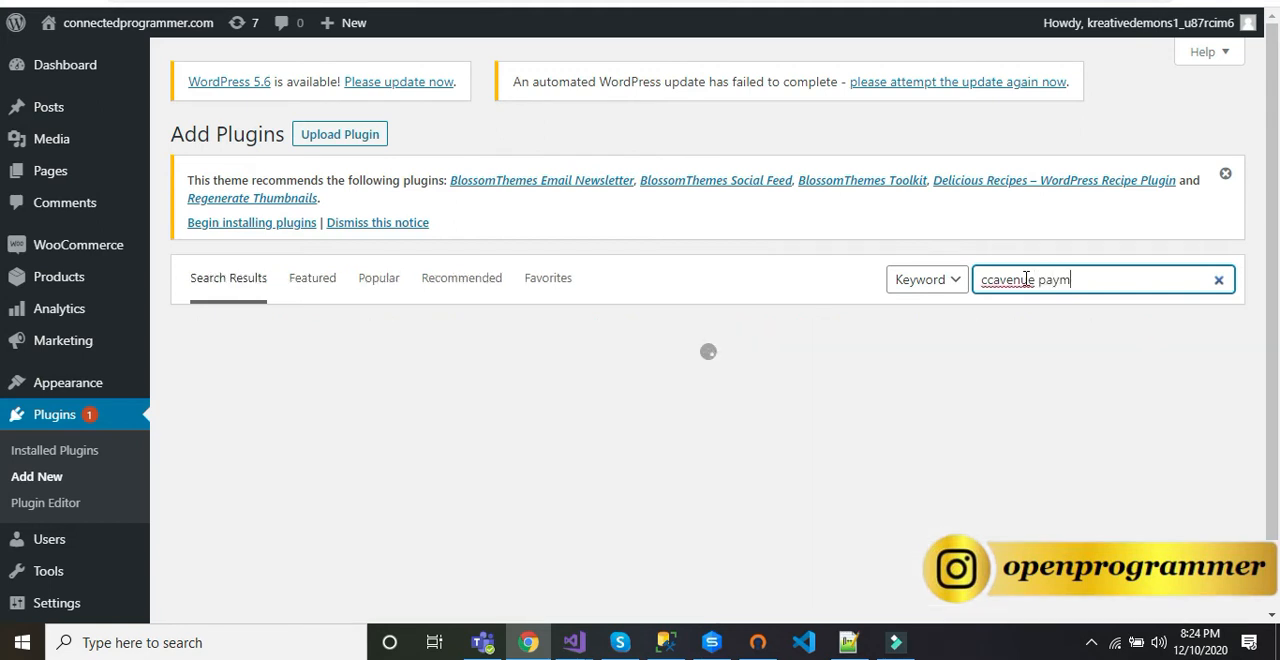
type("ent gateway")
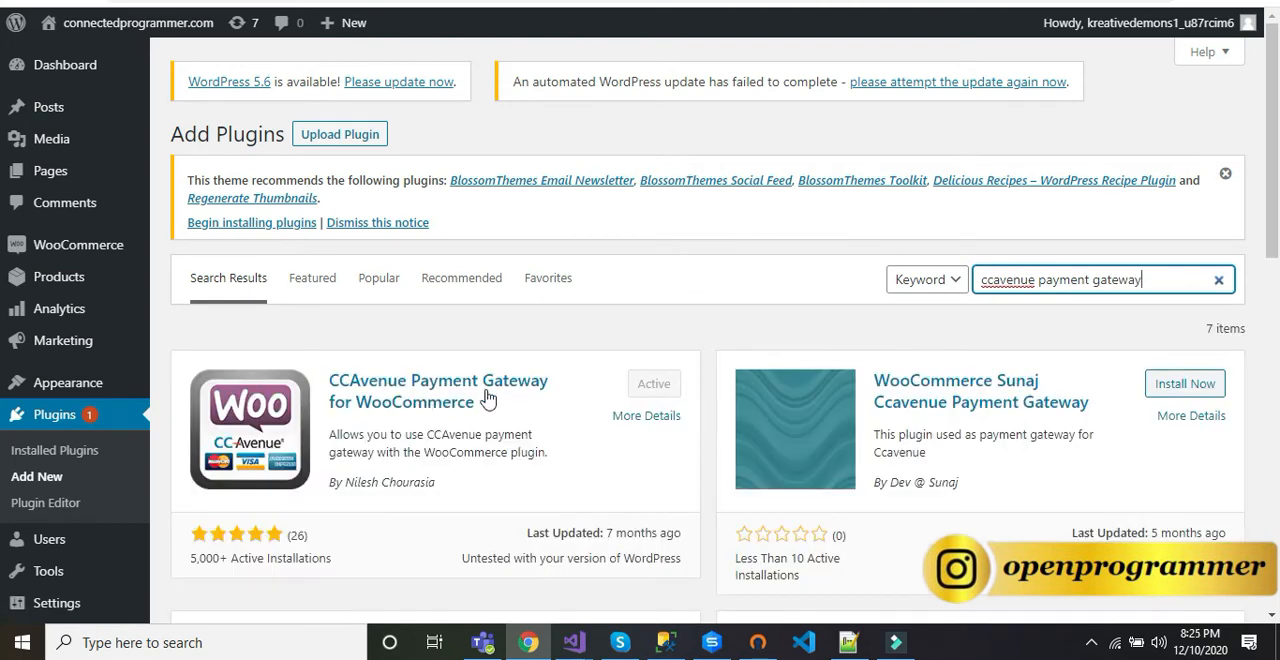
scroll(550, 386, "down", 2)
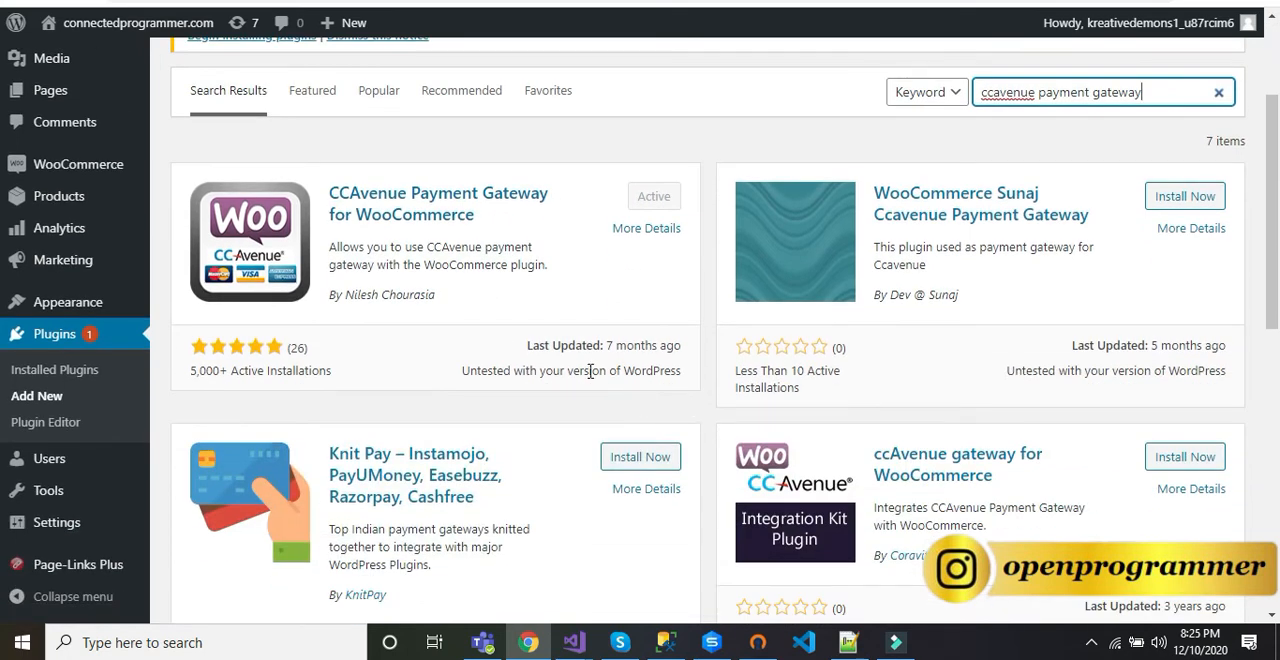
scroll(393, 302, "up", 1)
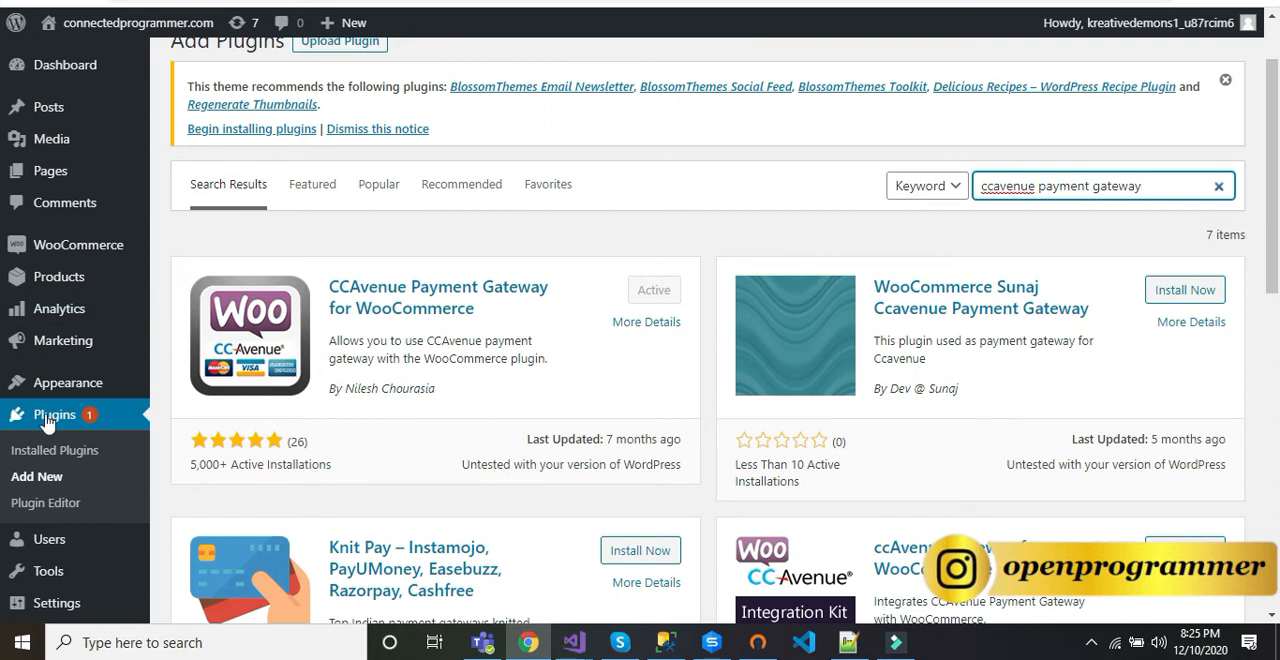
Step: Open the WooCommerce payment settings in a separate browser tab and switch the CCAvenue payment method off and on again
mouse_move(28, 260)
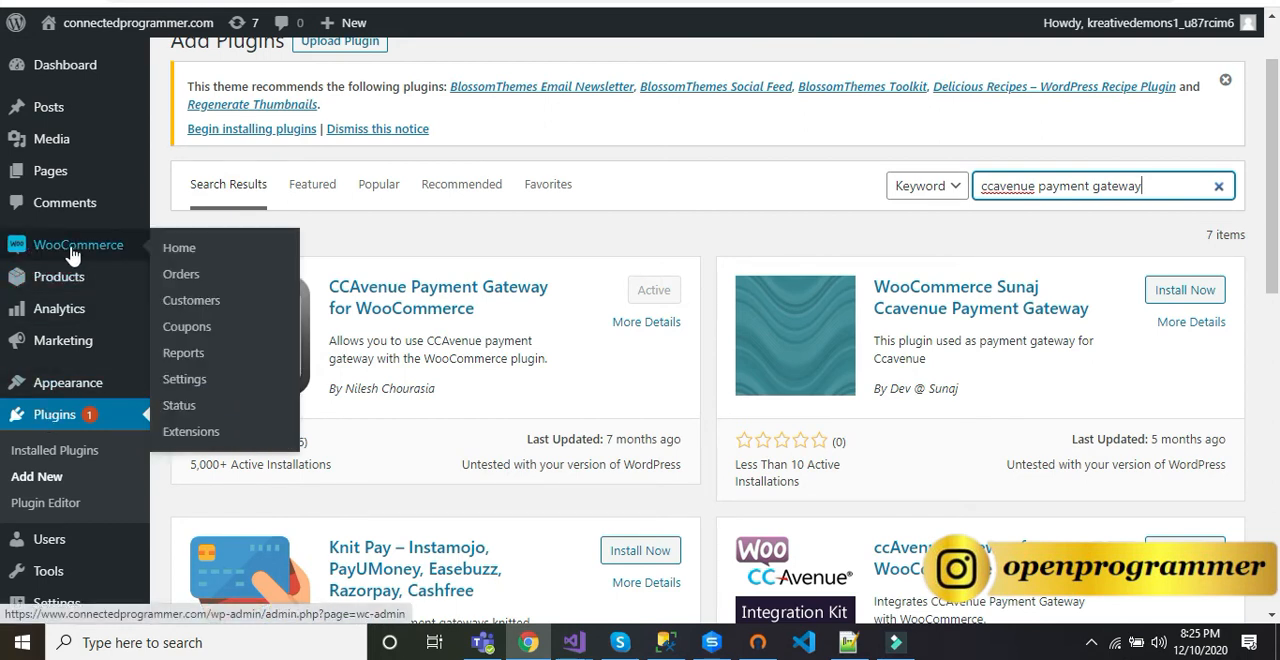
right_click(193, 386)
left_click(210, 395)
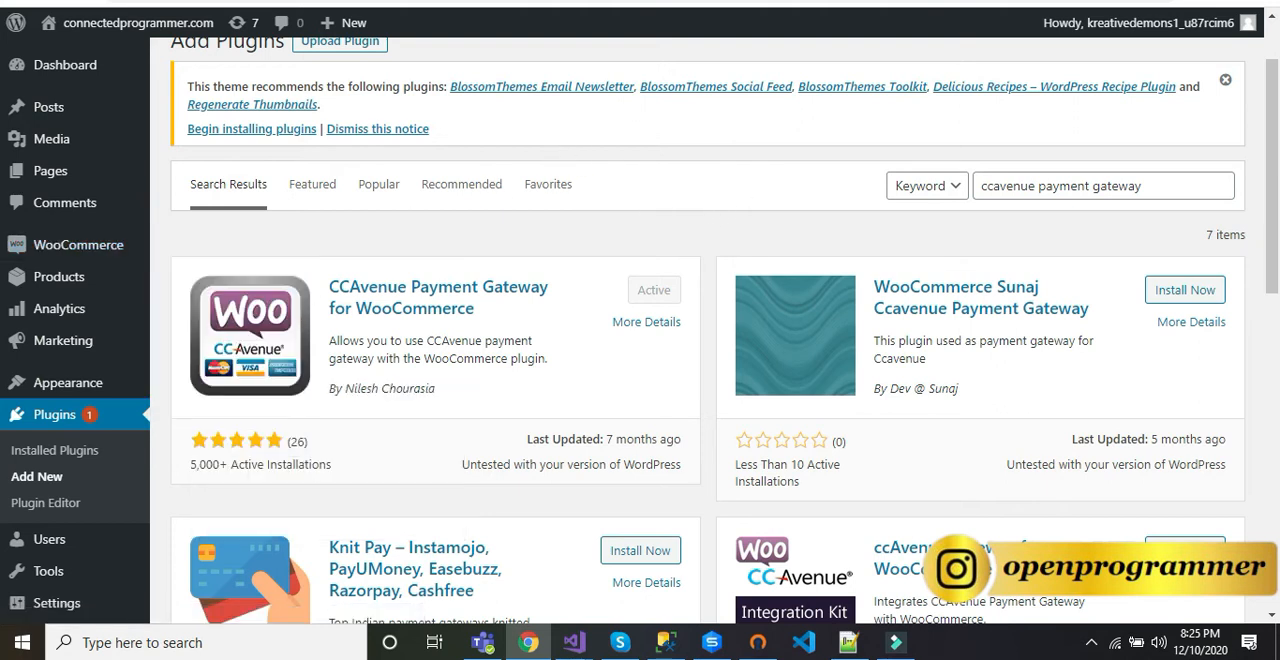
left_click(940, 1)
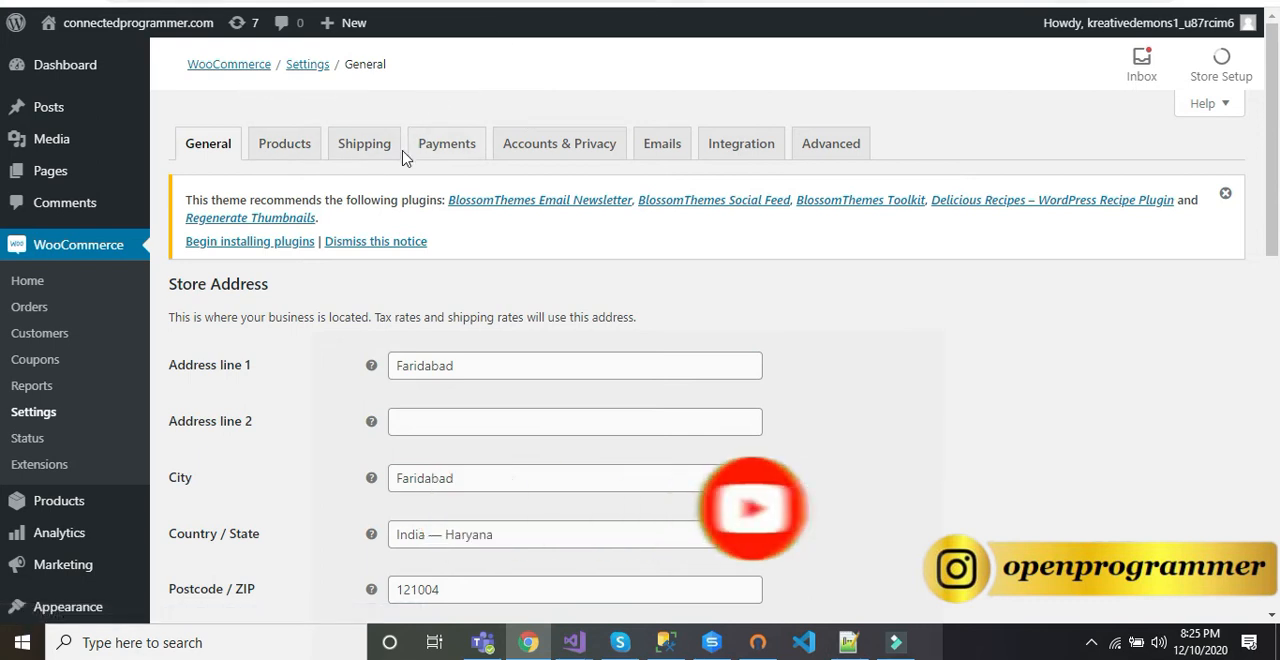
left_click(449, 146)
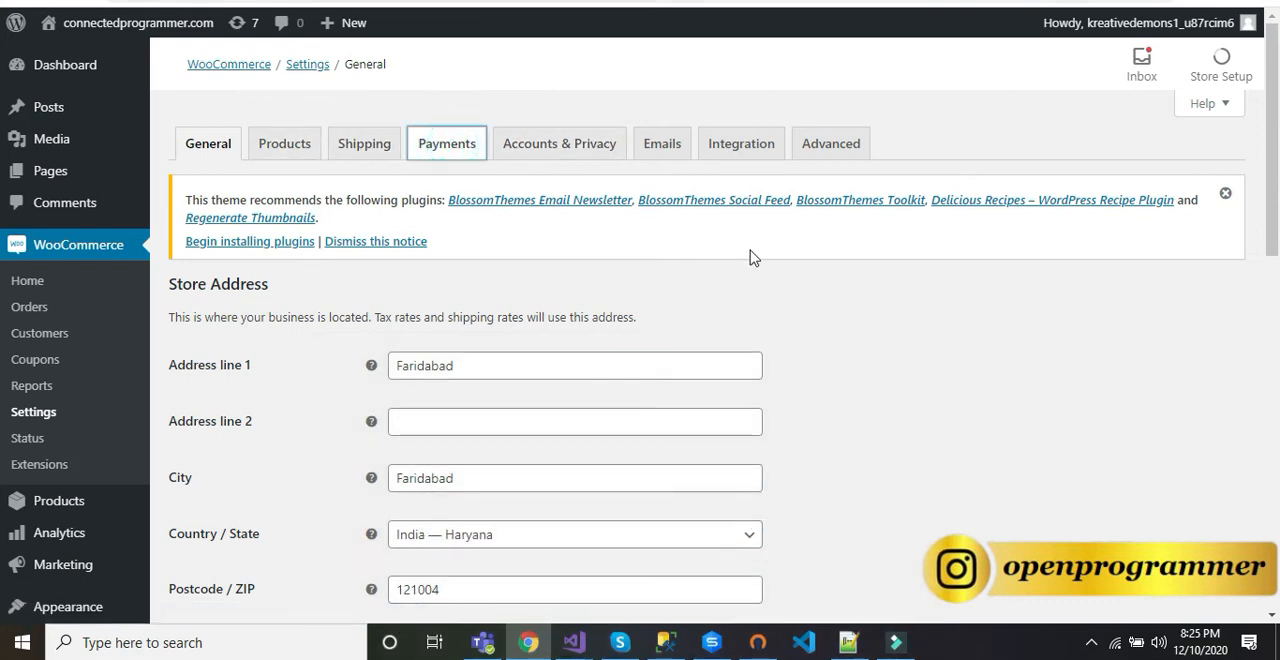
scroll(752, 258, "down", 2)
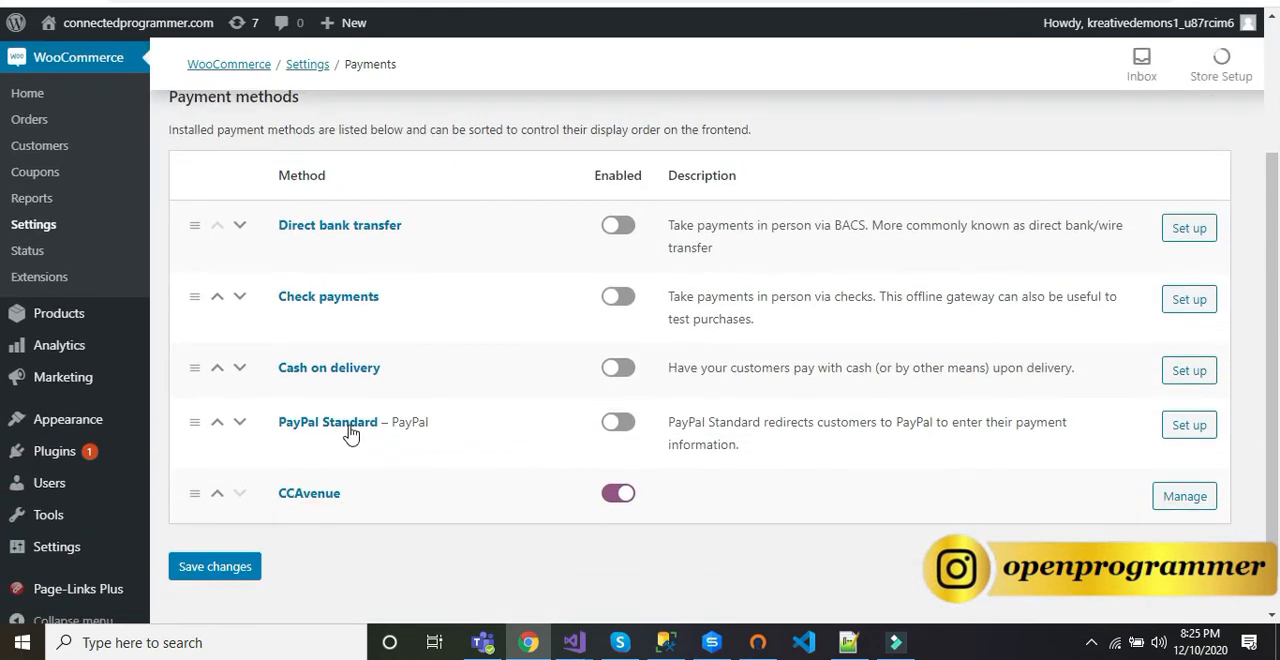
left_click(612, 496)
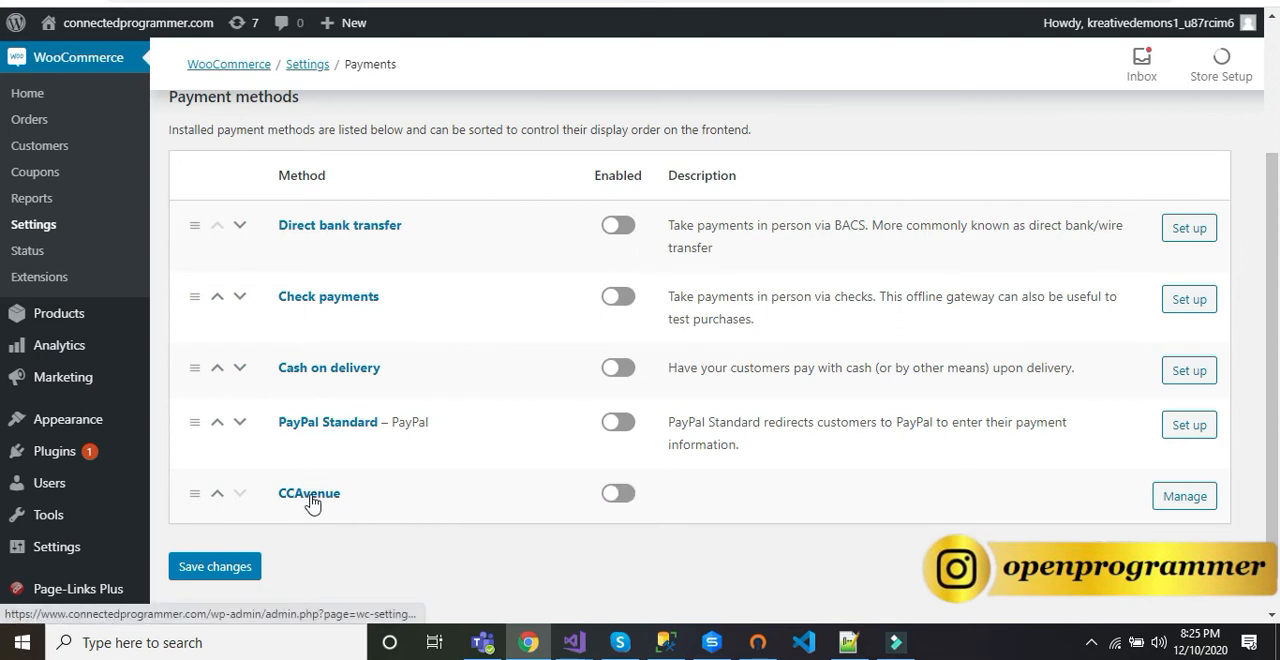
left_click(619, 500)
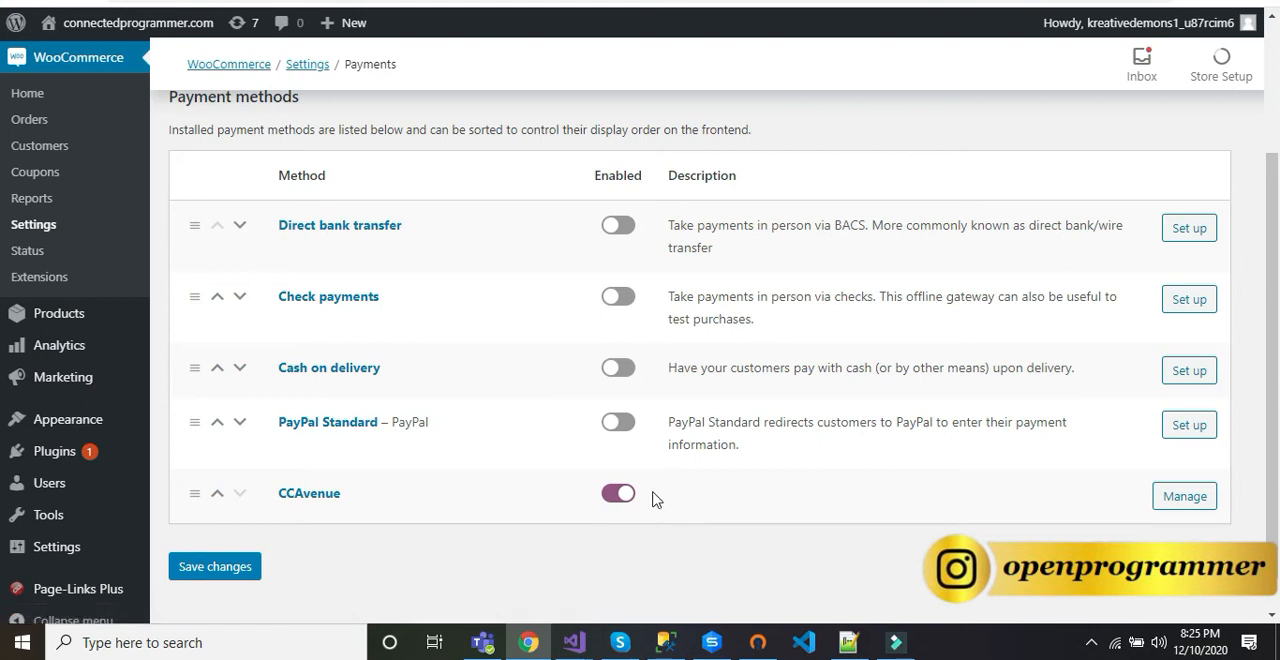
Step: Open the CCAvenue payment method's settings and examine its title, description, merchant ID, working key and access code fields
left_click(1190, 500)
scroll(815, 375, "down", 5)
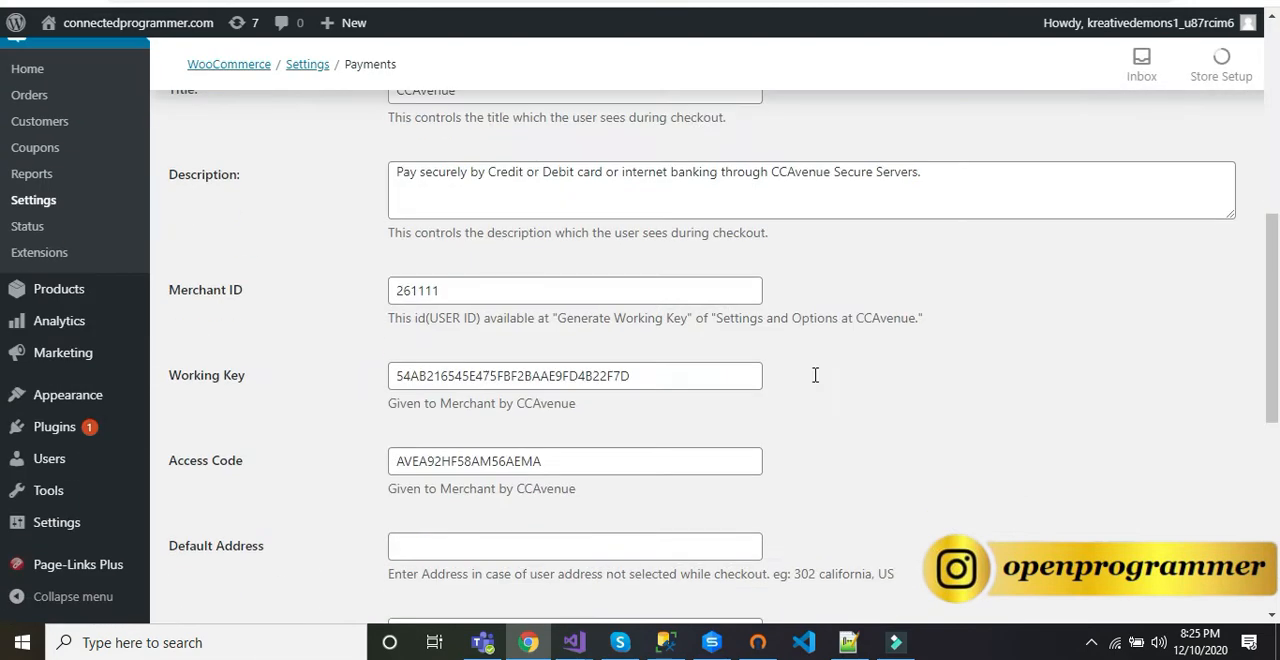
scroll(815, 378, "up", 3)
scroll(815, 378, "down", 2)
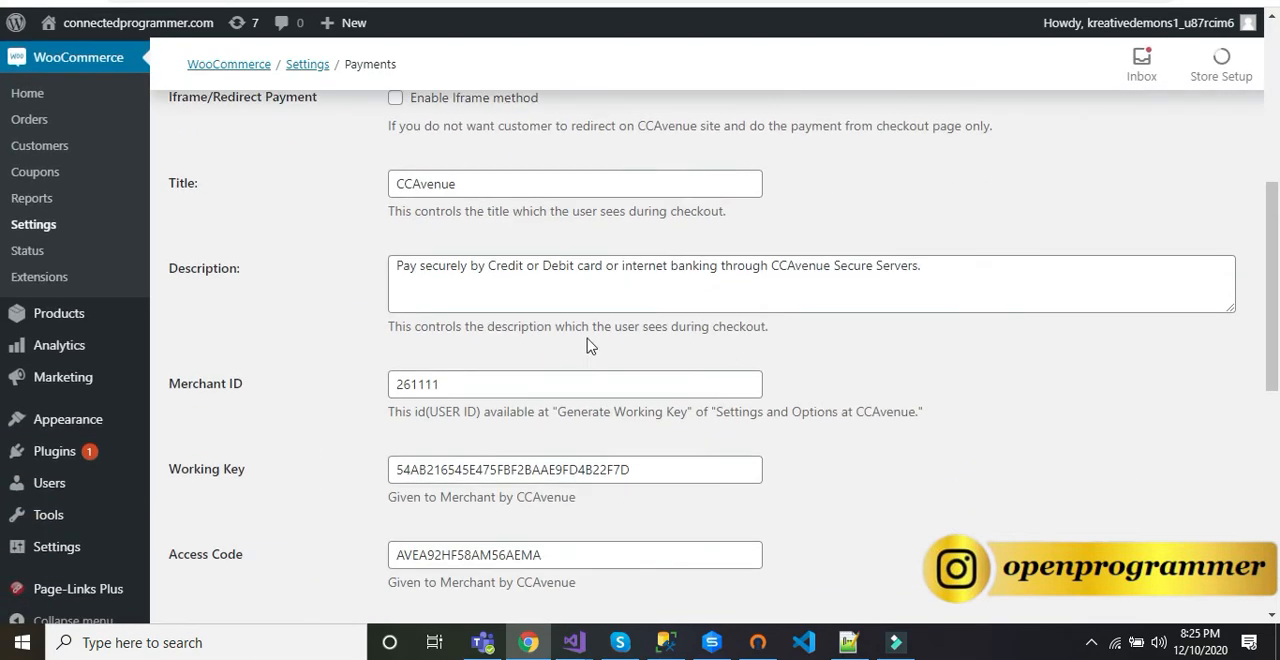
scroll(585, 340, "down", 2)
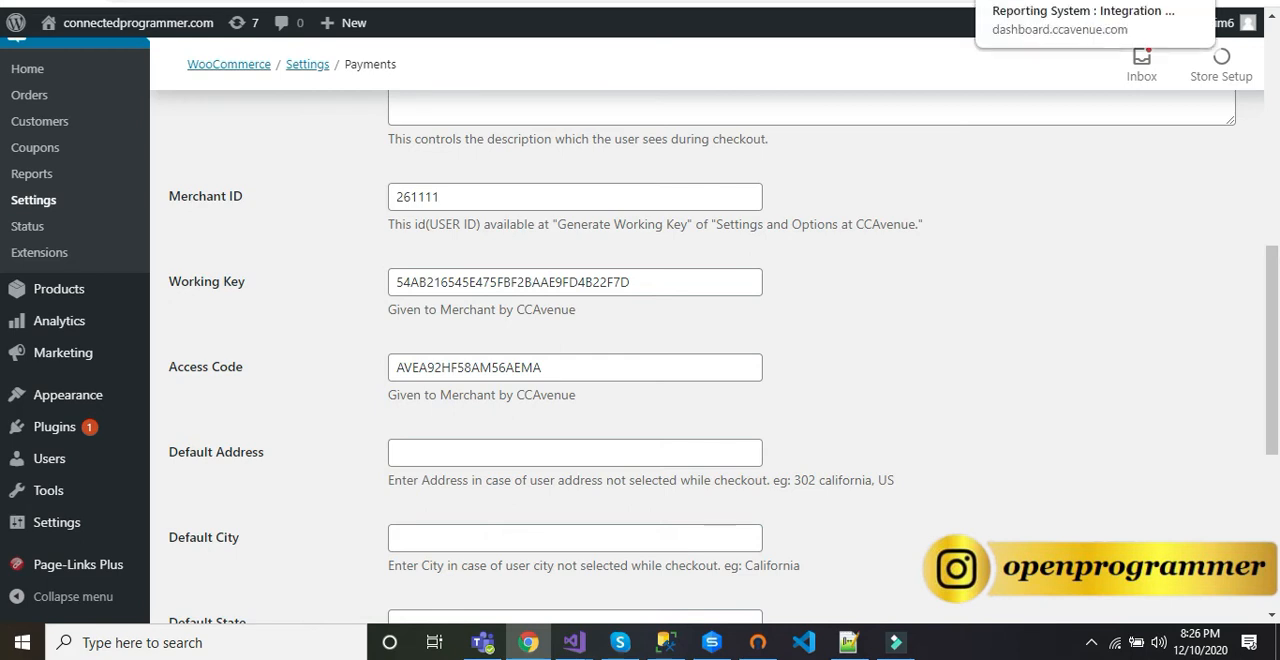
Step: Switch to the CCAvenue dashboard's API Keys page and compare its merchant ID with the one in the WooCommerce CCAvenue settings
left_click(1040, 1)
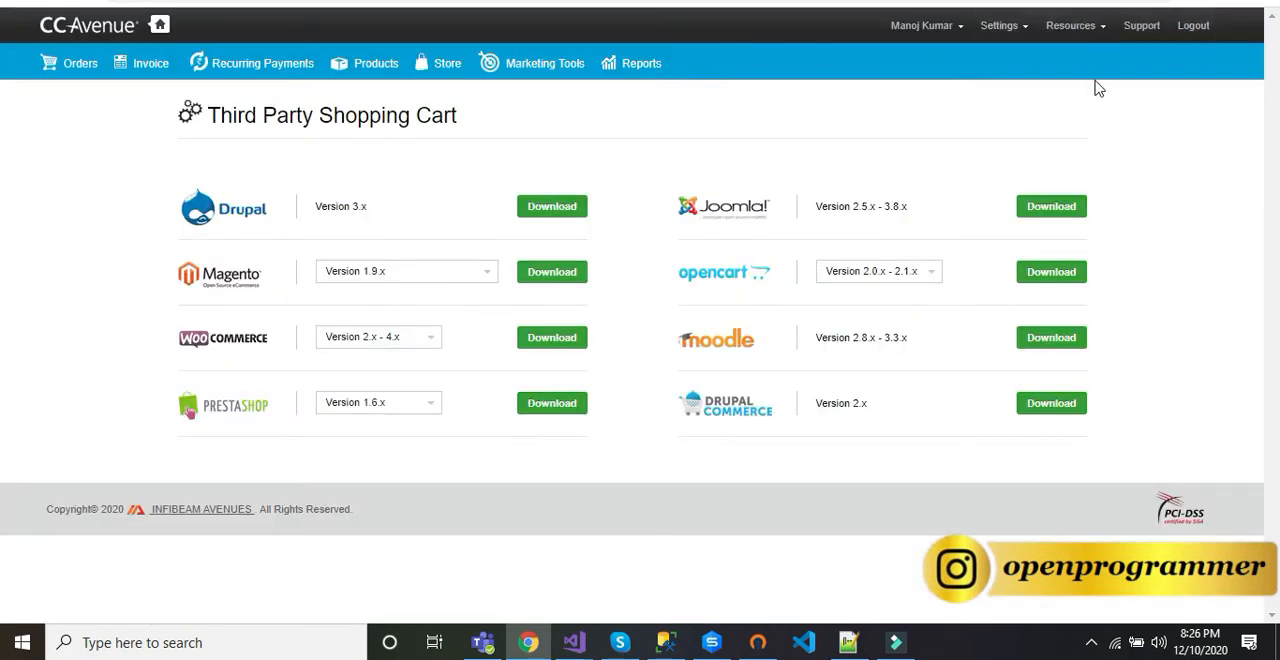
left_click(1000, 25)
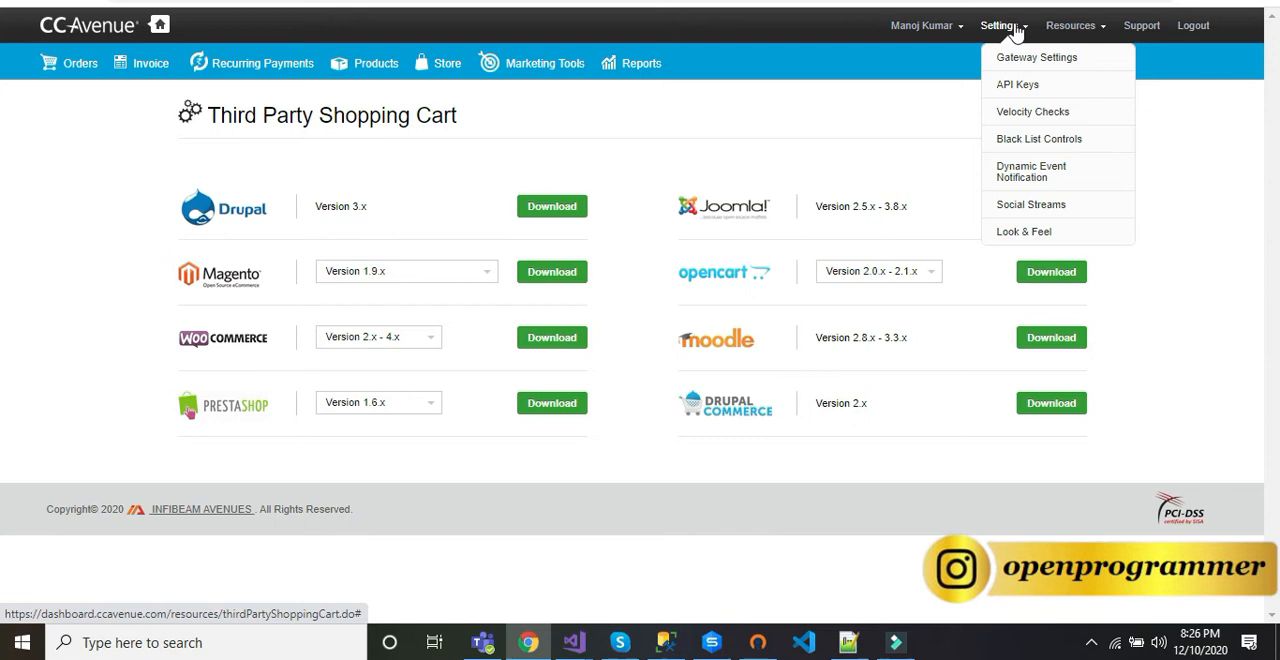
left_click(1017, 84)
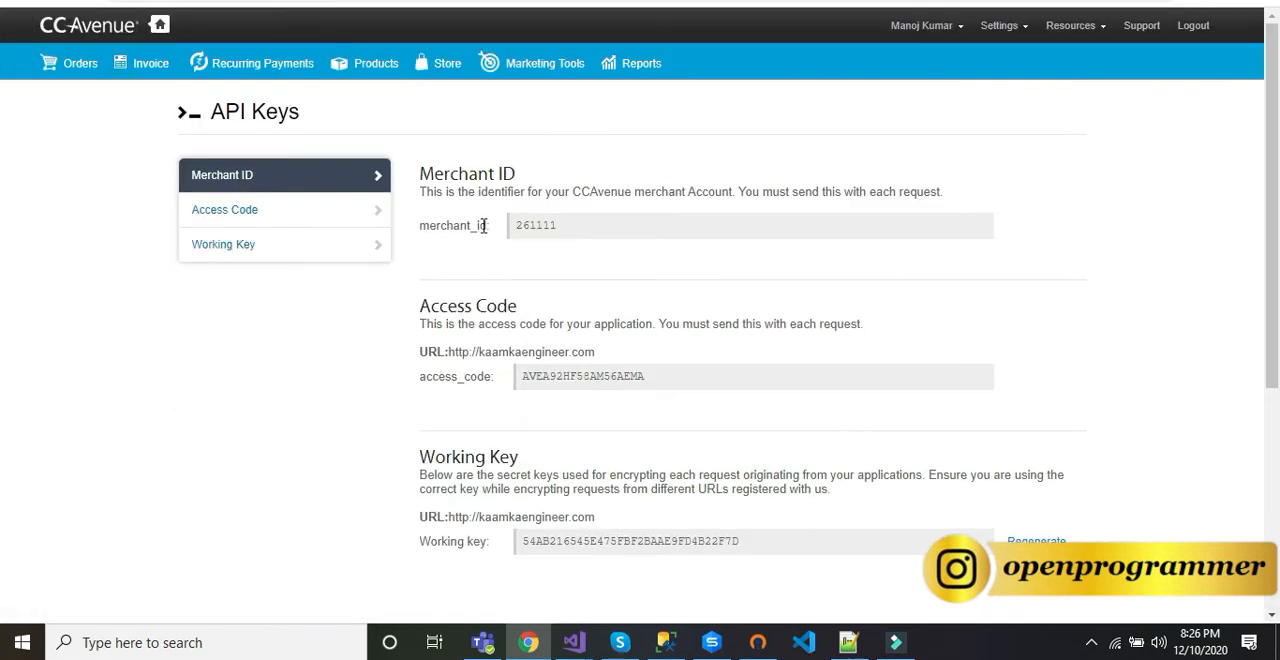
left_click_drag(572, 230, 480, 222)
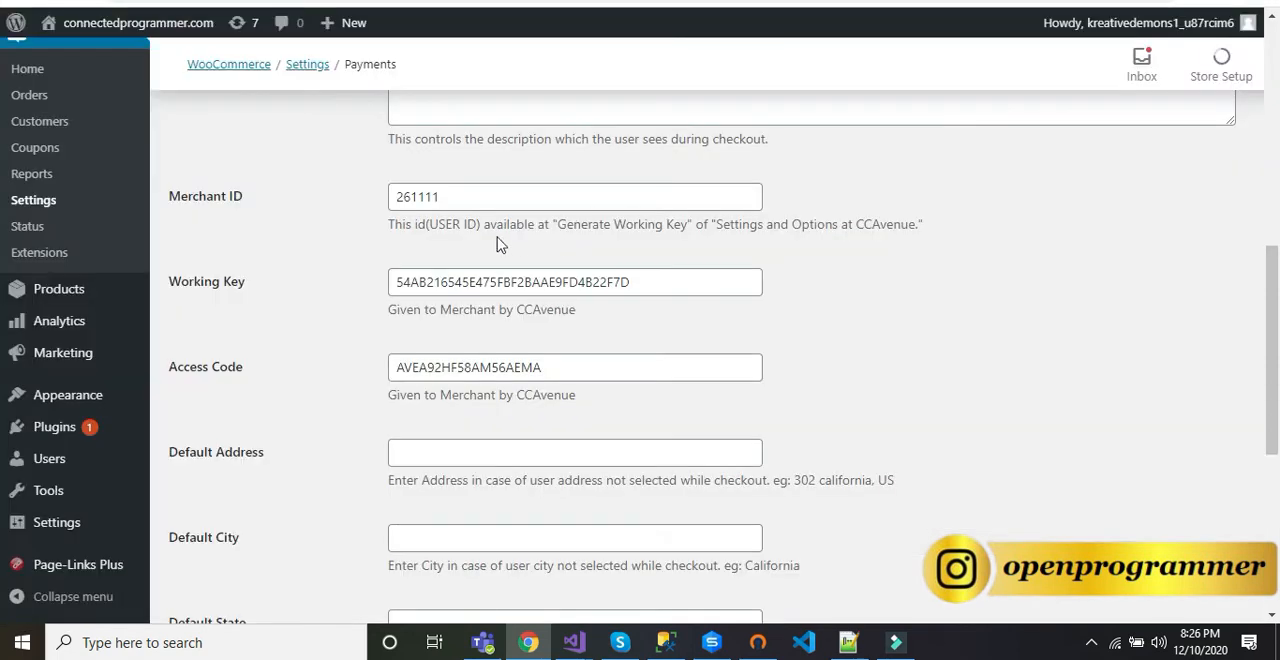
left_click_drag(451, 196, 371, 200)
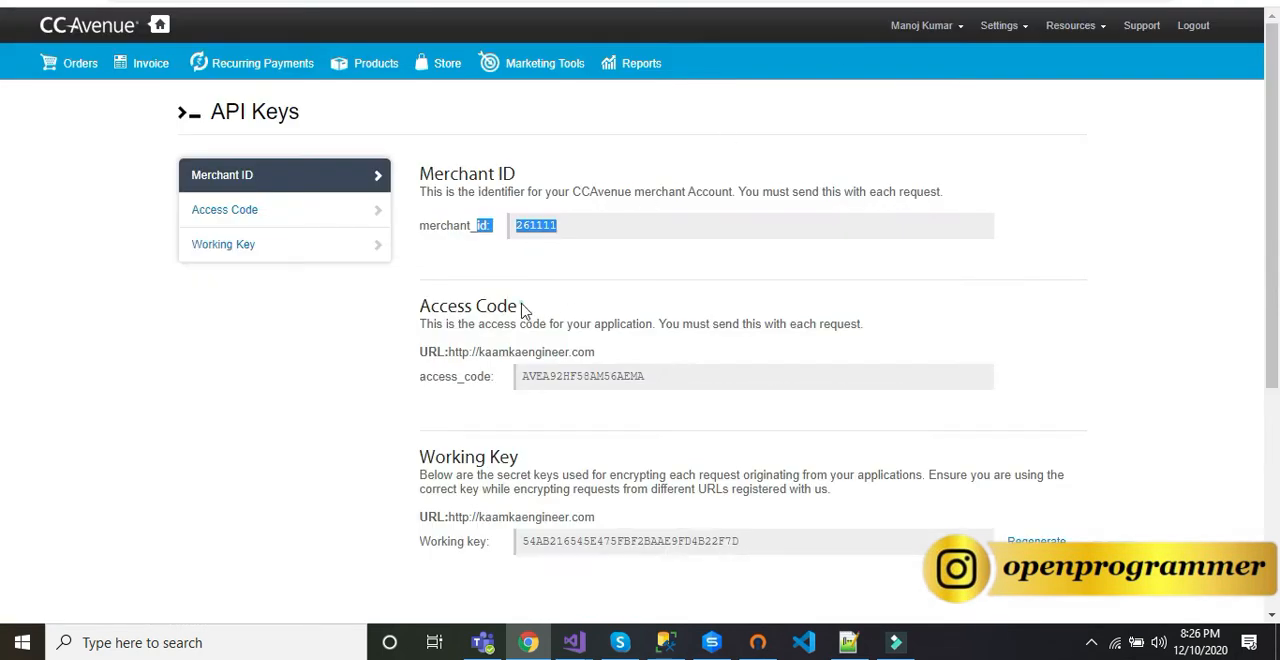
Step: Compare the access code and working key on CCAvenue's API Keys page with those in the WooCommerce CCAvenue settings
left_click_drag(521, 308, 420, 316)
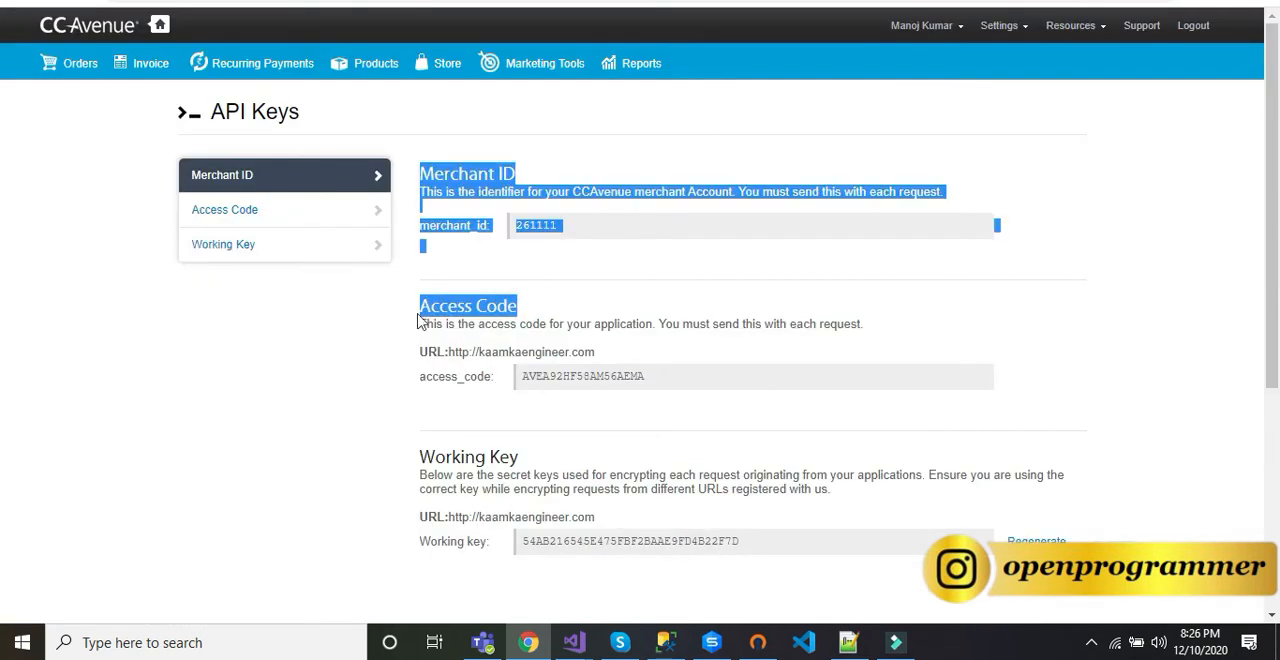
double_click(549, 377)
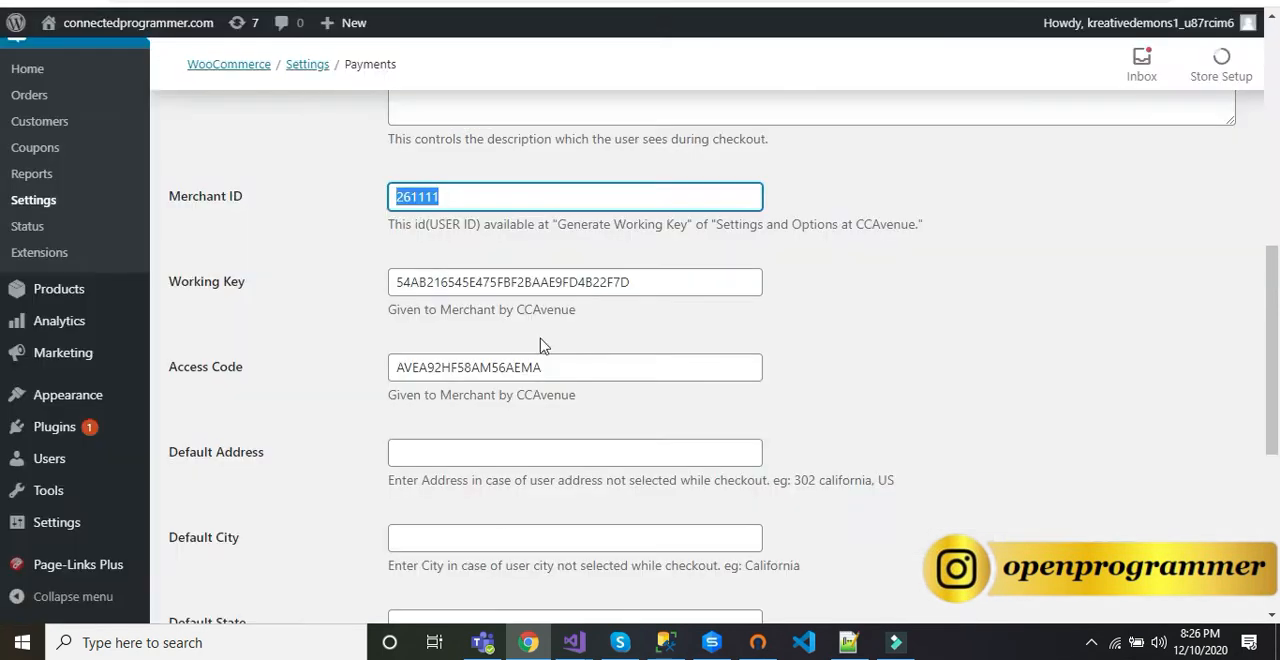
left_click_drag(611, 368, 392, 368)
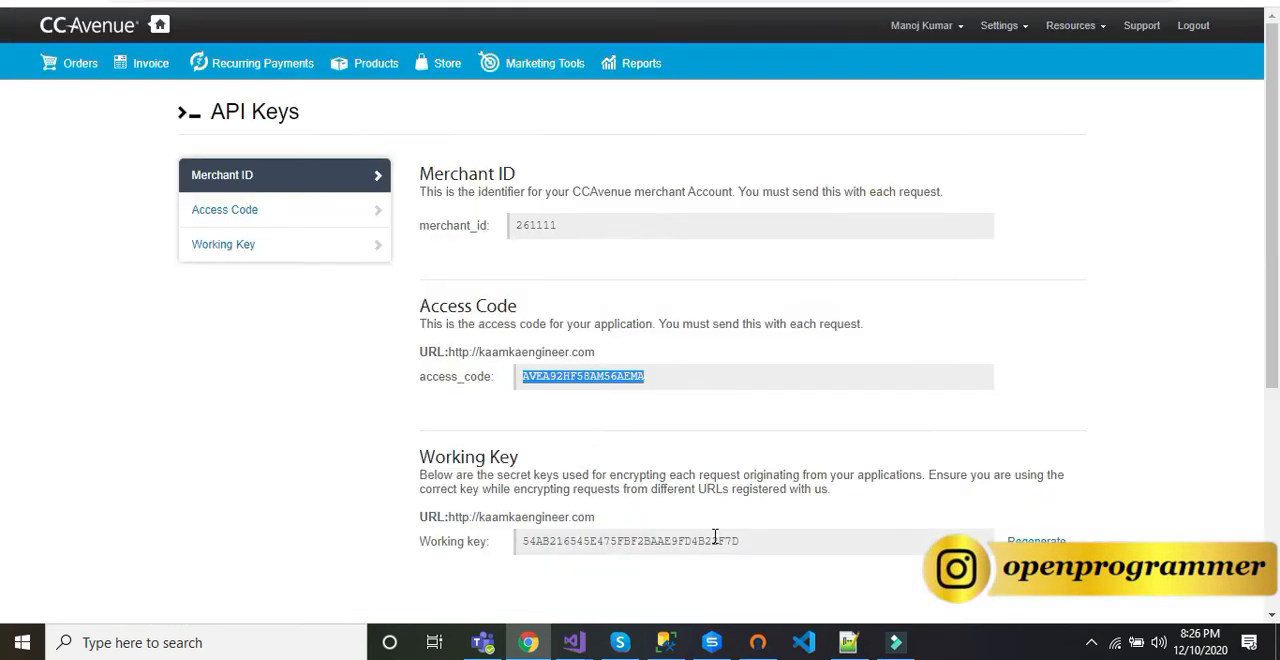
left_click_drag(740, 541, 527, 543)
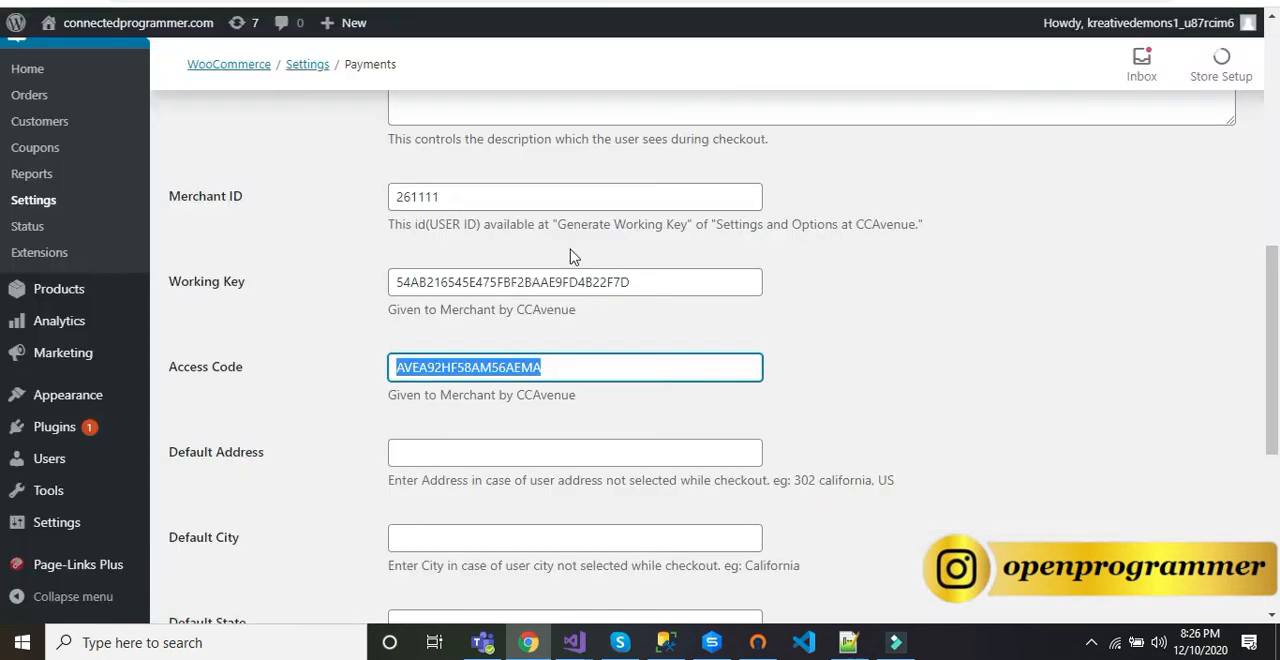
double_click(690, 281)
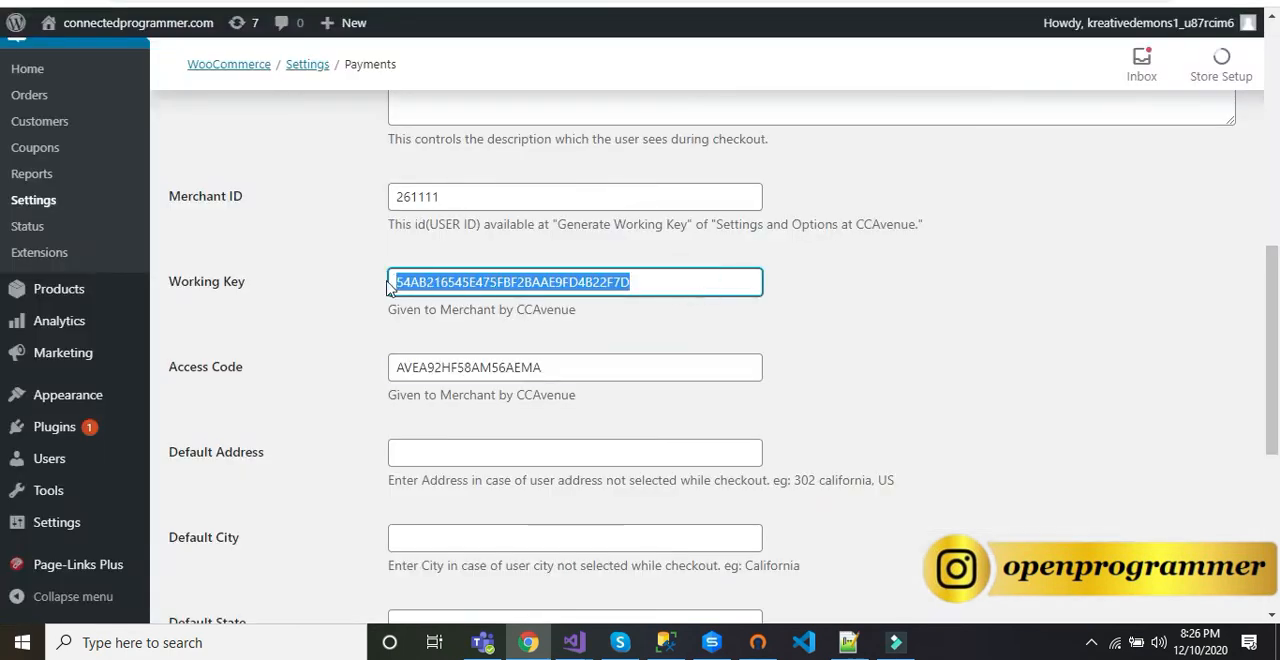
left_click(868, 320)
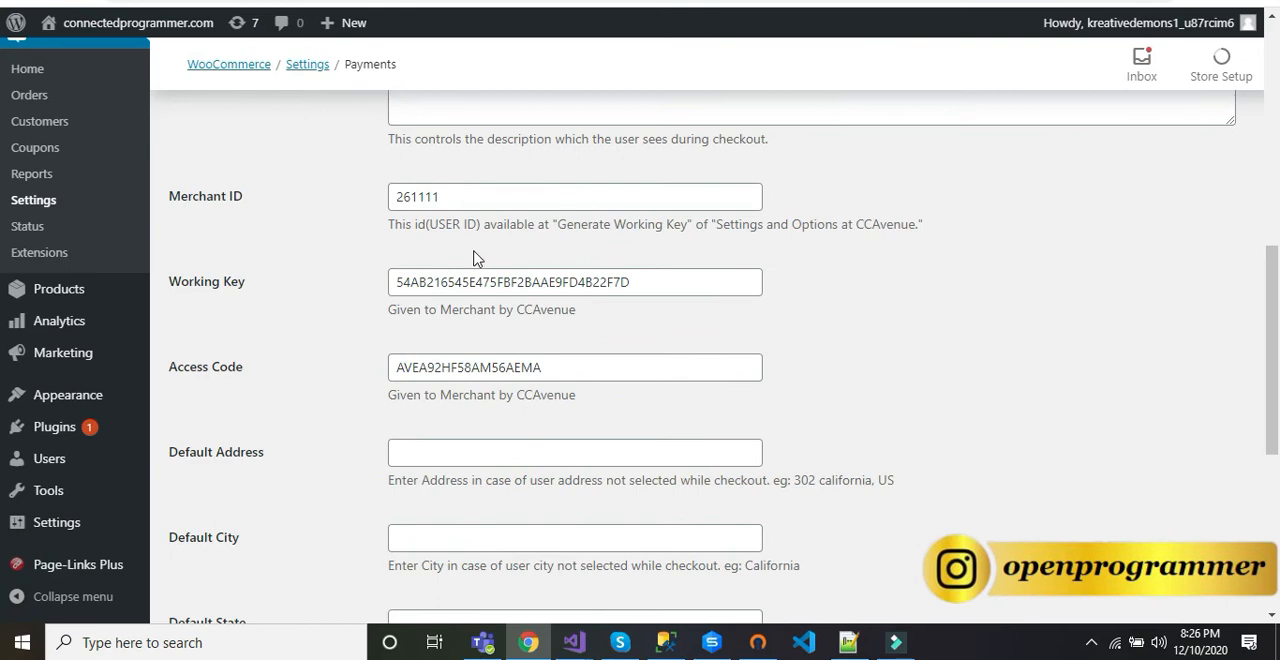
Step: Review the remaining CCAvenue gateway options in WooCommerce and save the payment settings
scroll(476, 258, "up", 7)
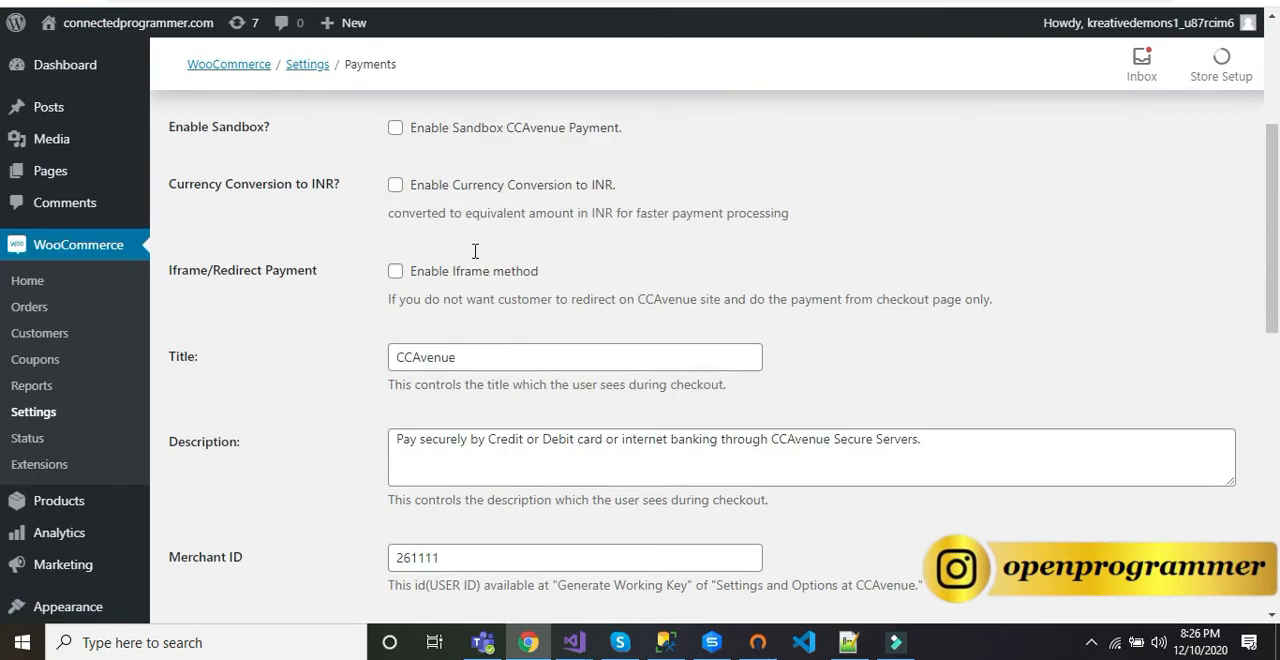
scroll(520, 250, "down", 12)
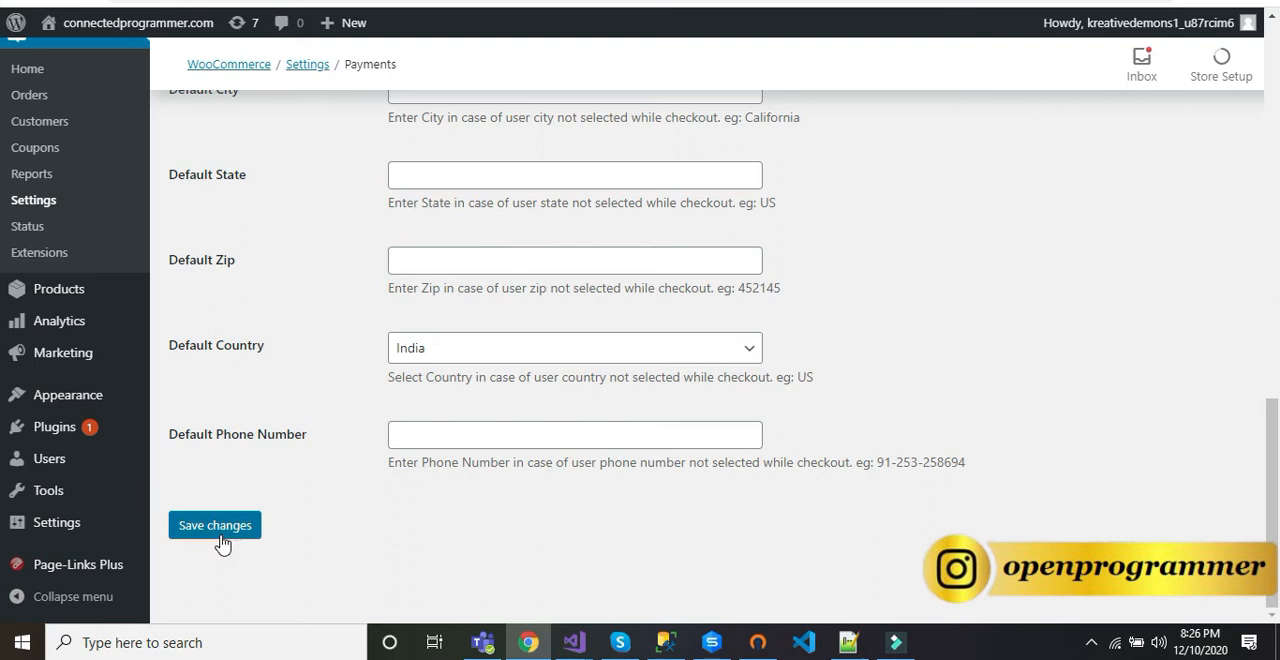
left_click(214, 532)
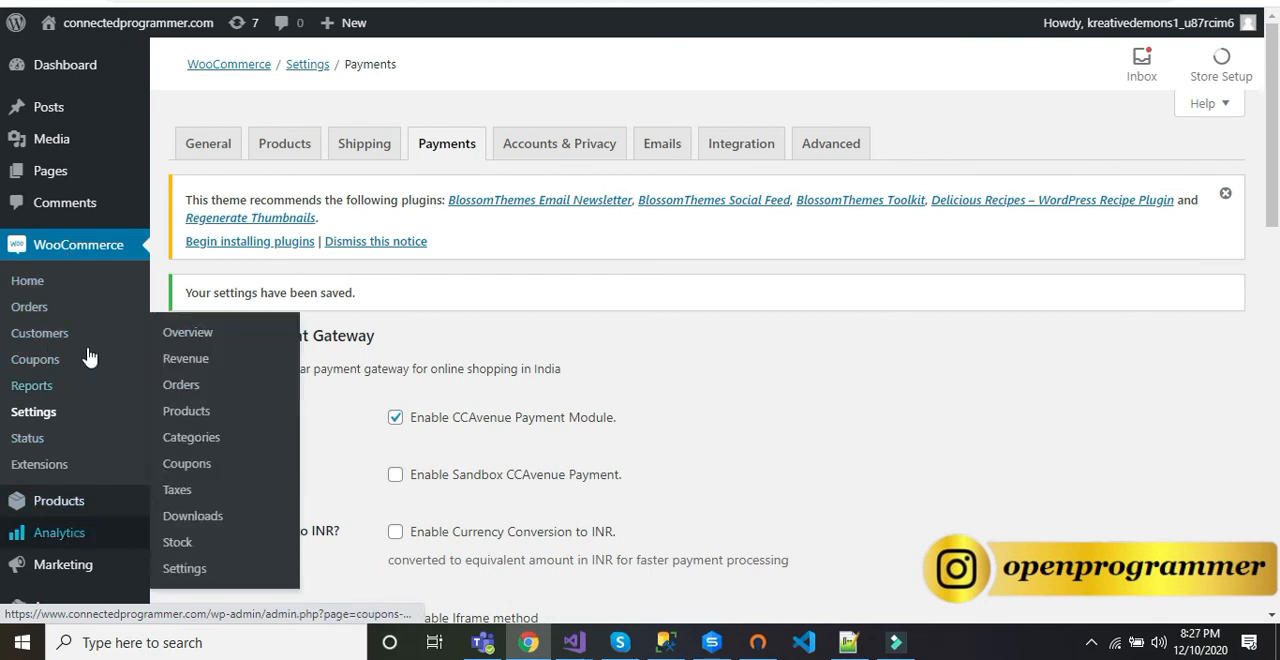
Step: Return to the installed plugins and read the description and configuration notes in the details of CCAvenue Payment Gateway for WooCommerce
scroll(57, 336, "down", 4)
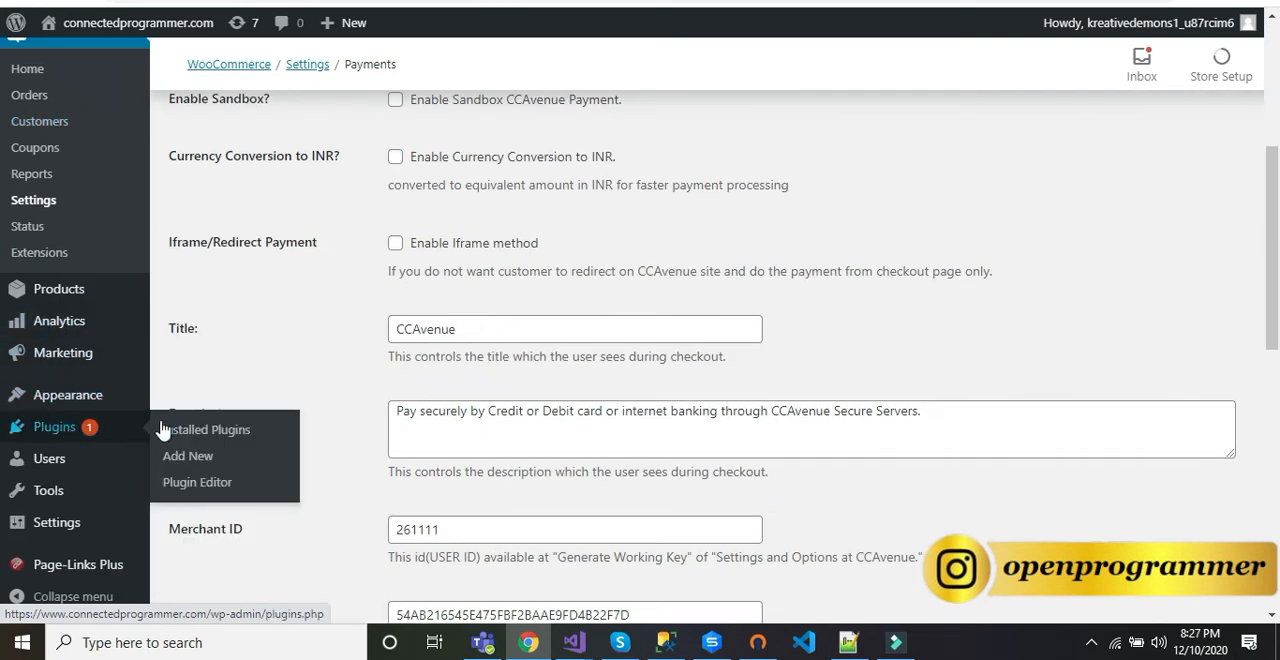
left_click(42, 430)
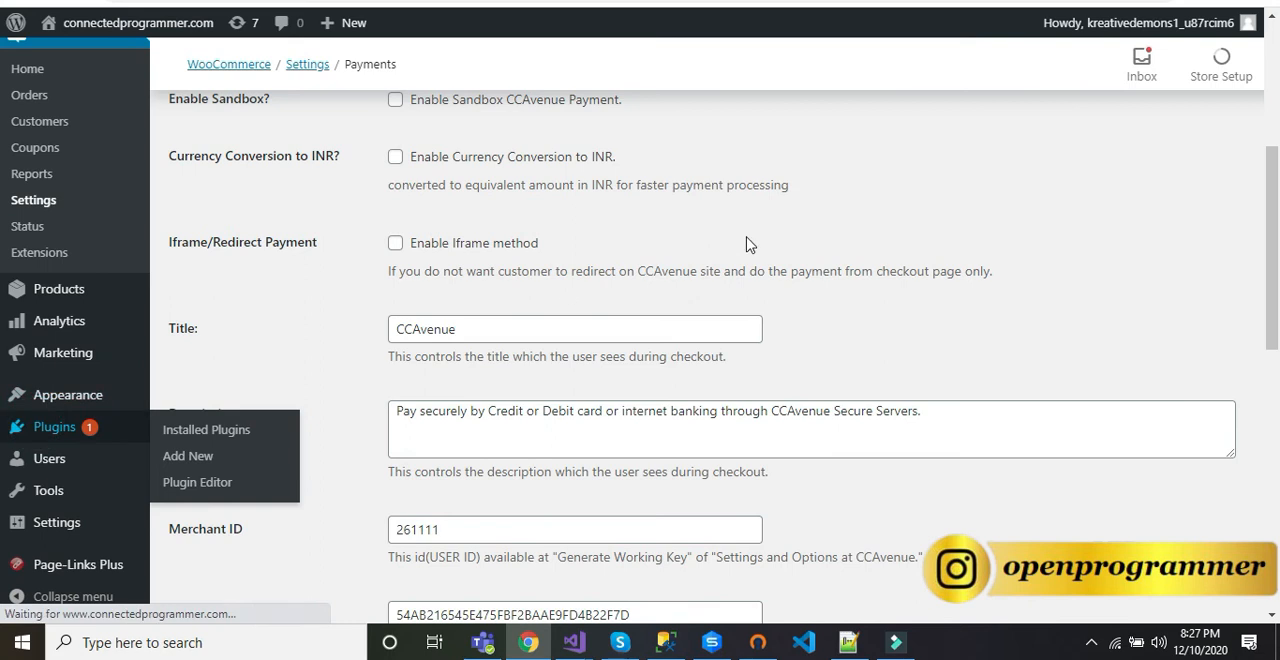
scroll(425, 290, "down", 1)
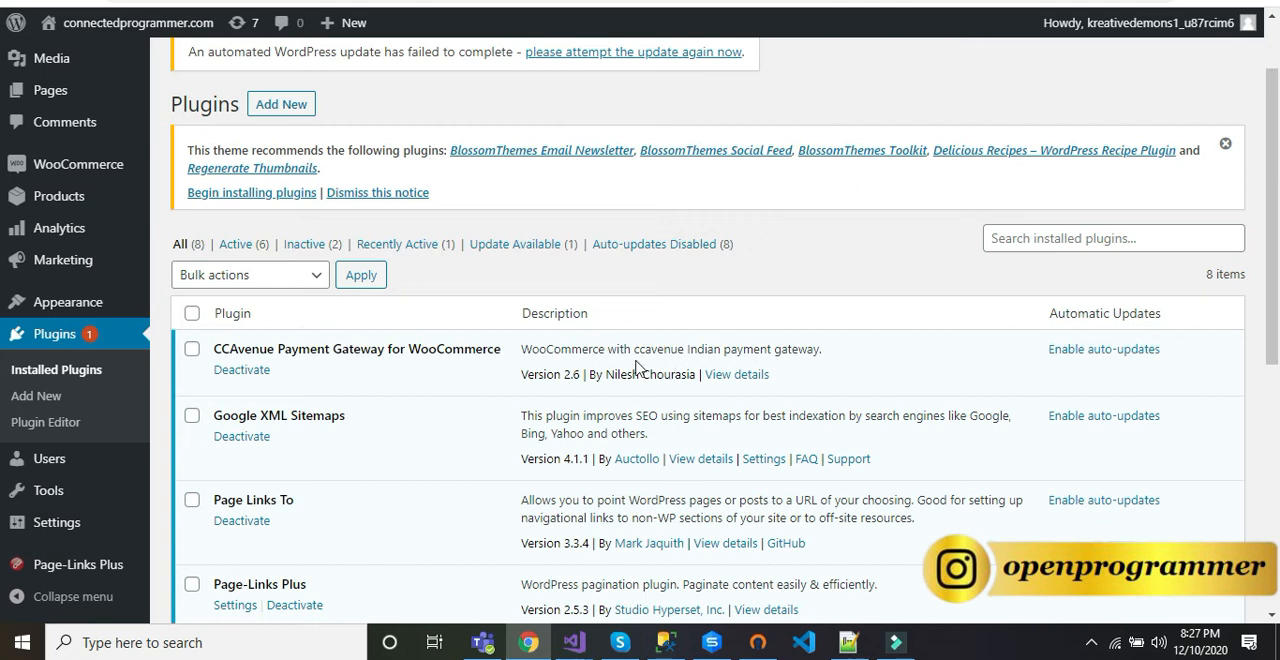
left_click(728, 377)
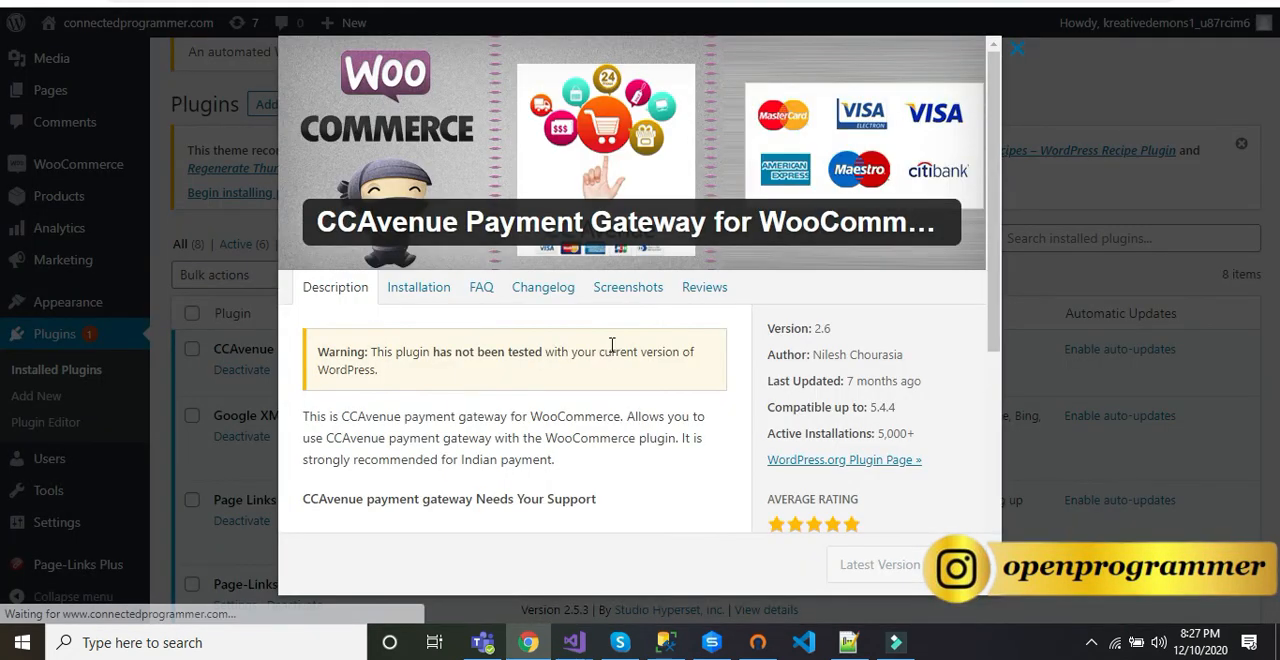
scroll(585, 283, "down", 2)
scroll(588, 283, "down", 2)
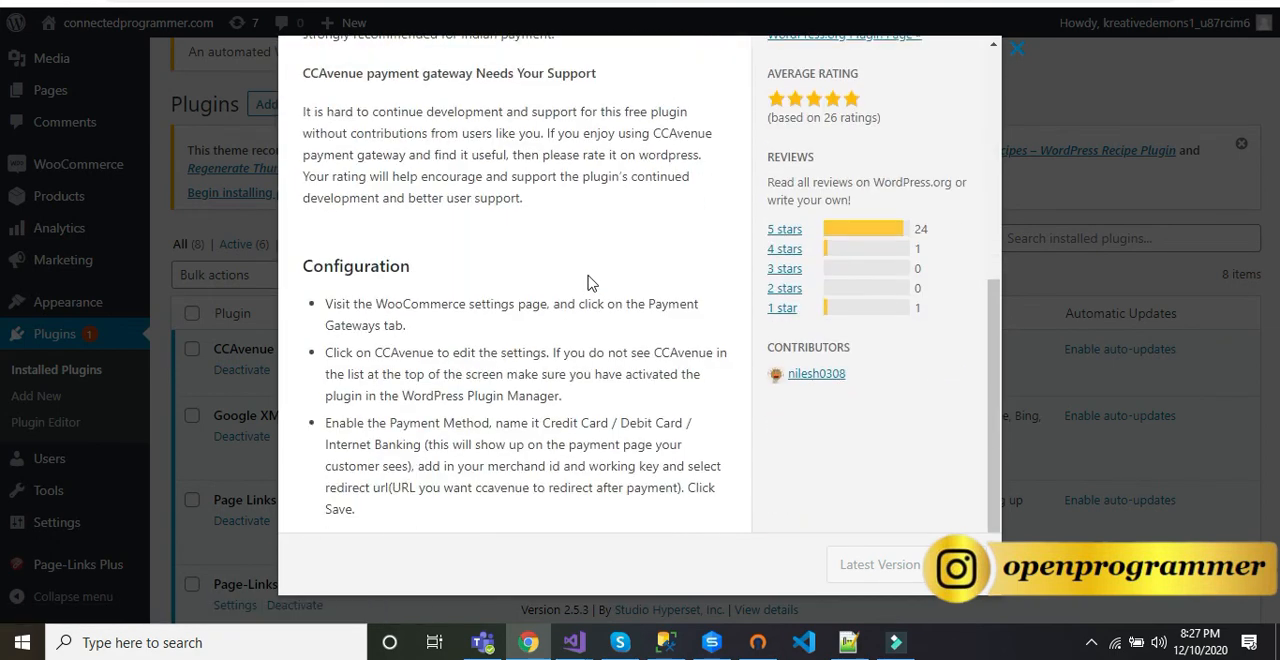
scroll(588, 283, "up", 4)
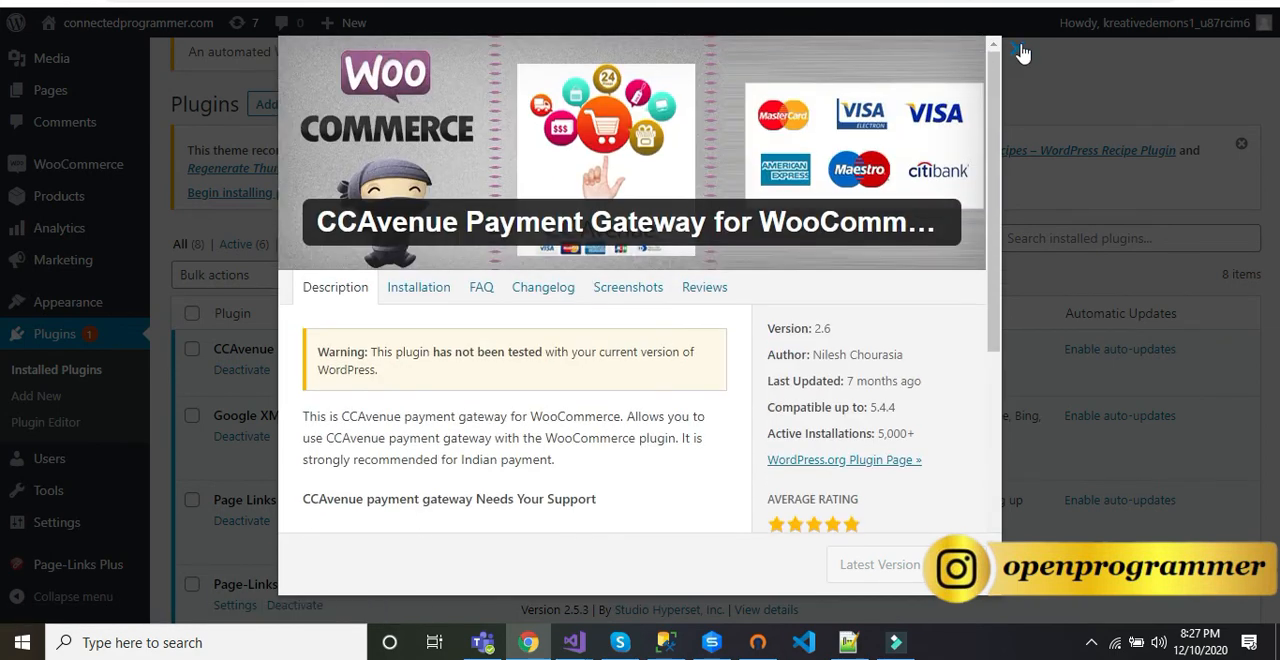
Step: Close the CCAvenue plugin's details and open the connectedprogrammer.com storefront in a new browser tab
left_click(1017, 48)
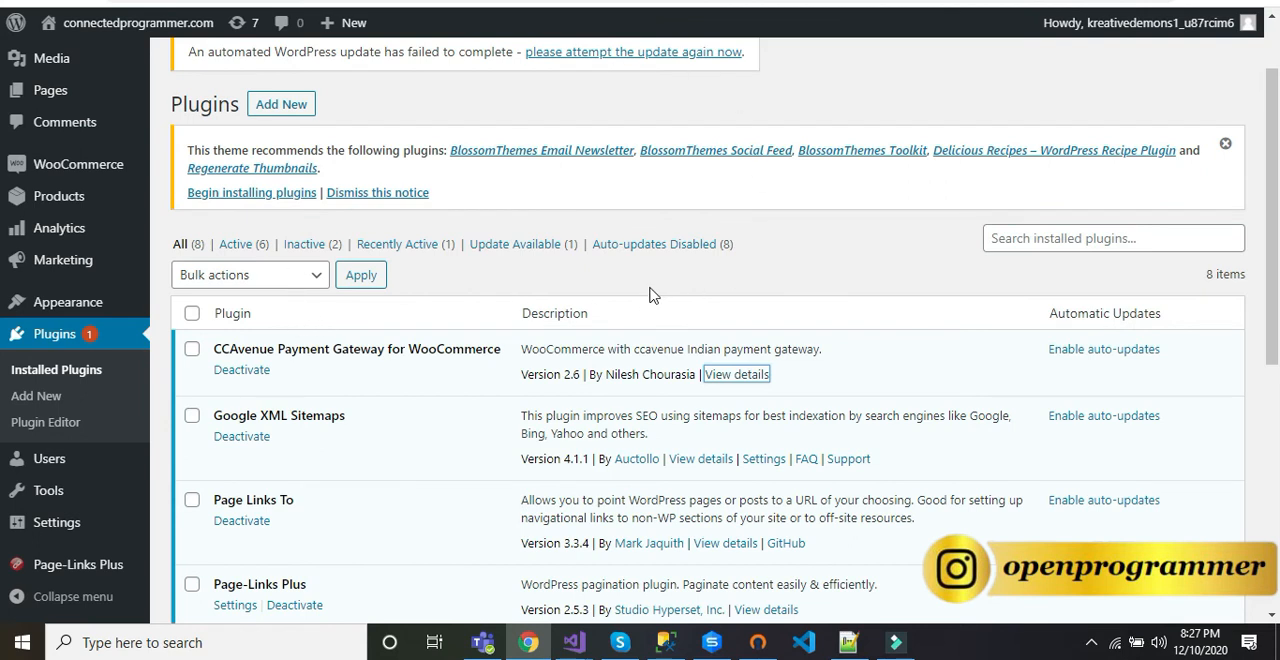
scroll(650, 295, "up", 1)
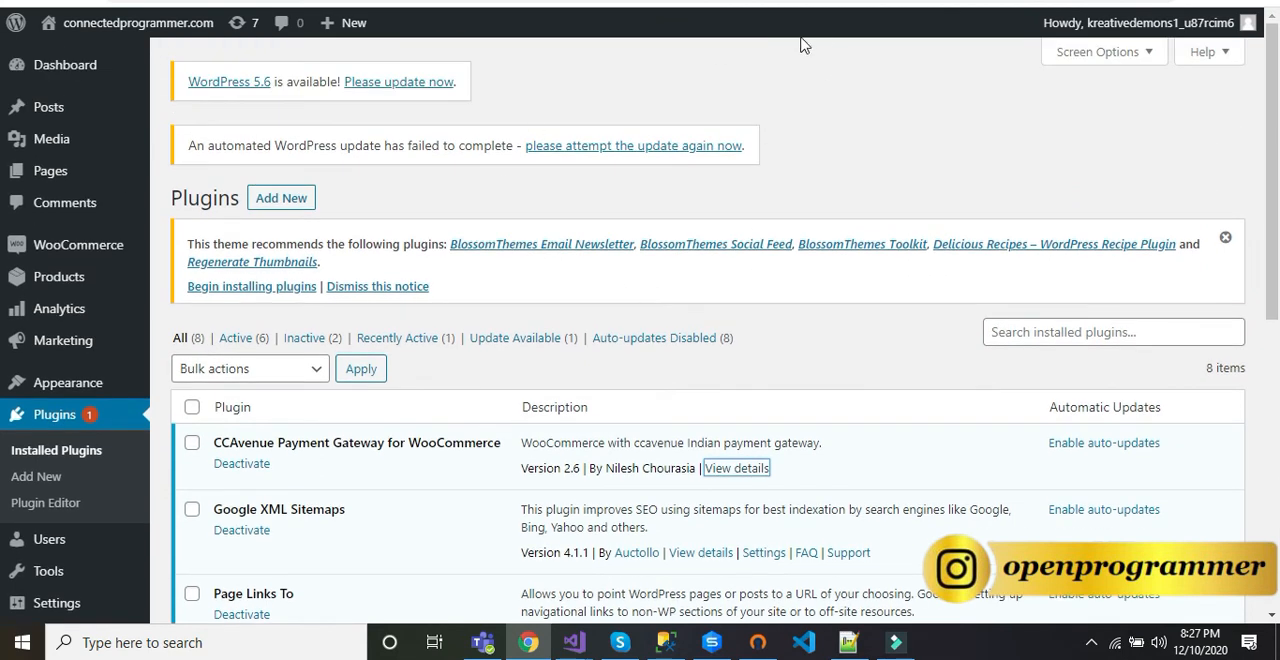
key("ctrl+t")
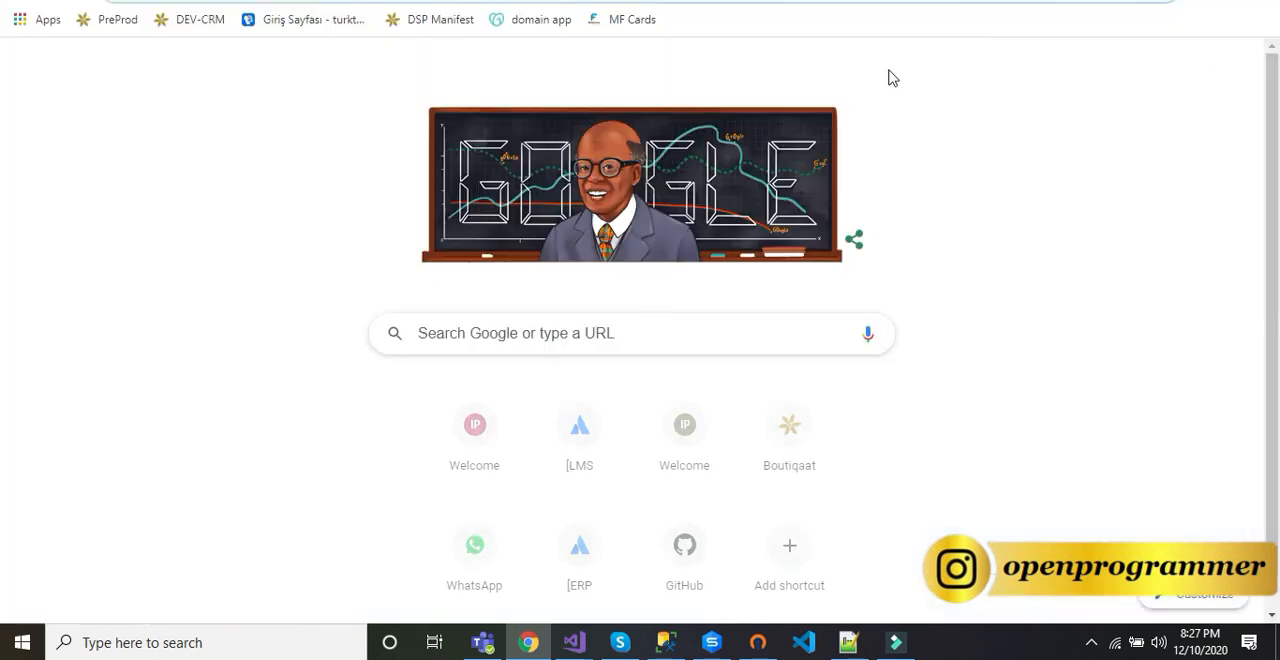
type("conn")
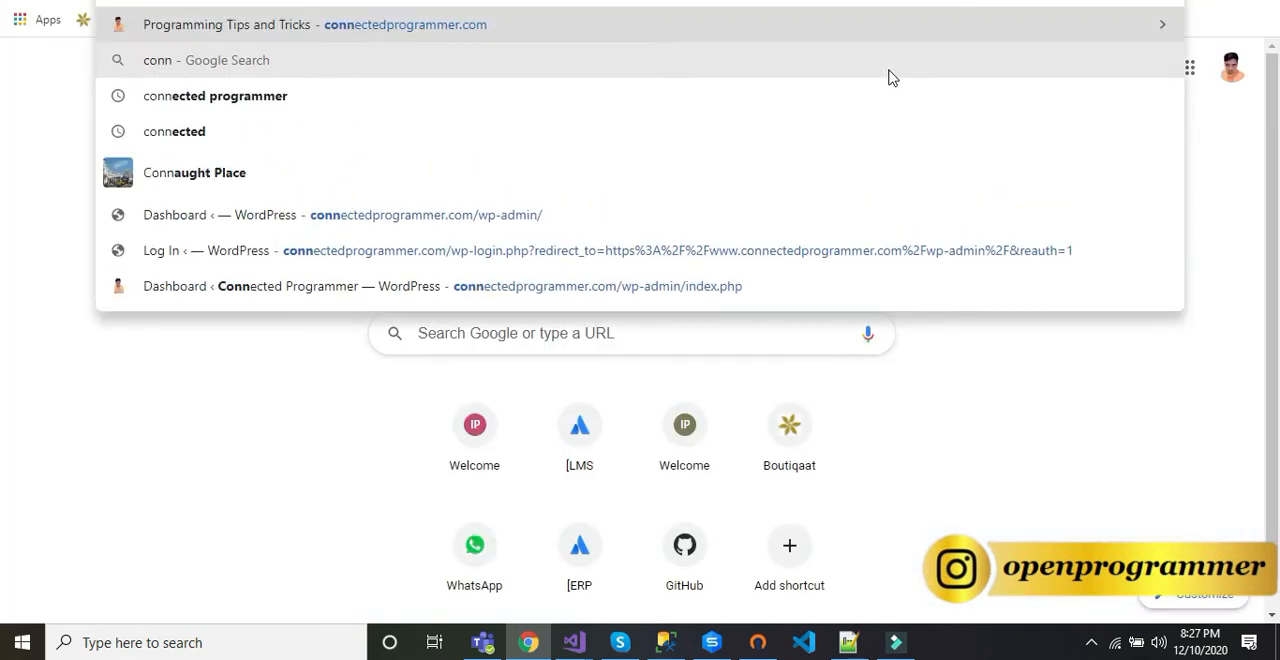
key("Return")
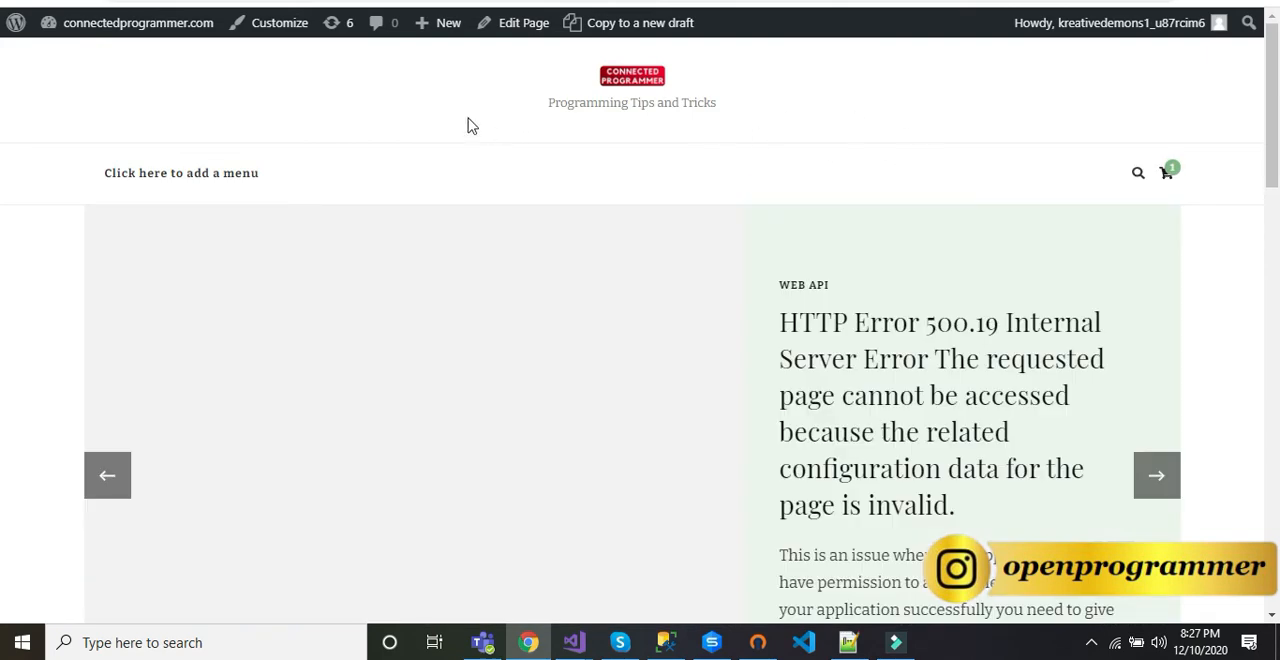
Step: Go from the storefront's homepage to the shop and look through its product listing
scroll(640, 105, "down", 8)
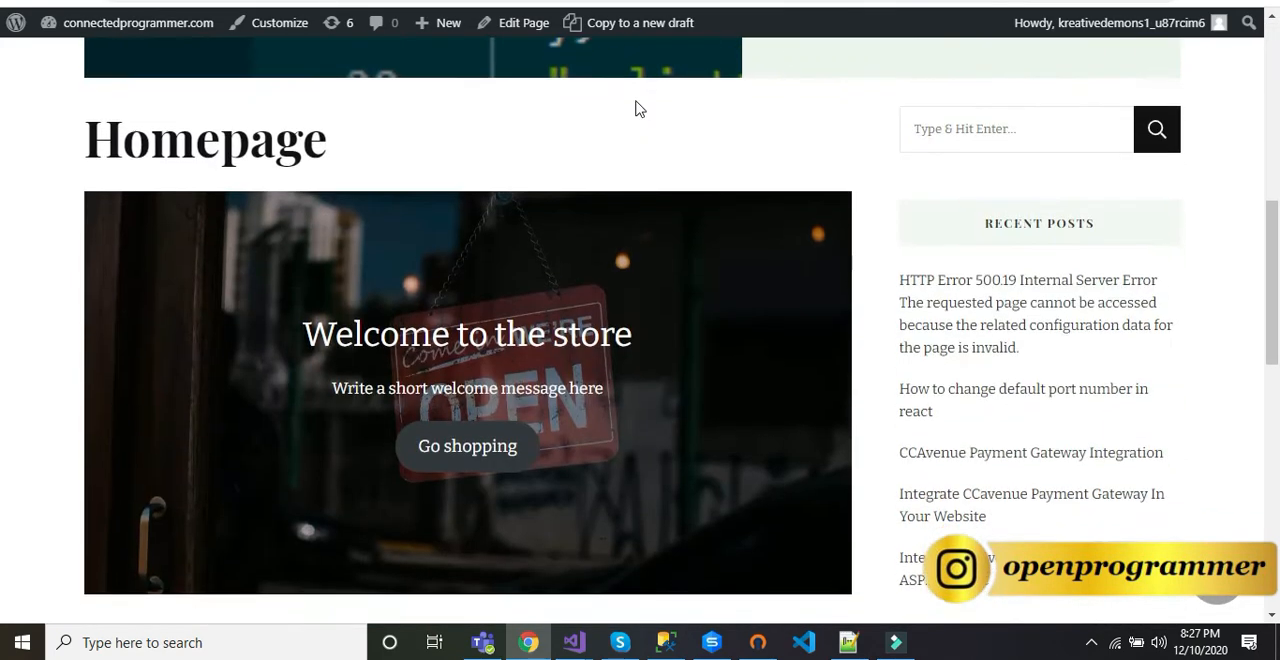
scroll(637, 108, "up", 1)
left_click(486, 271)
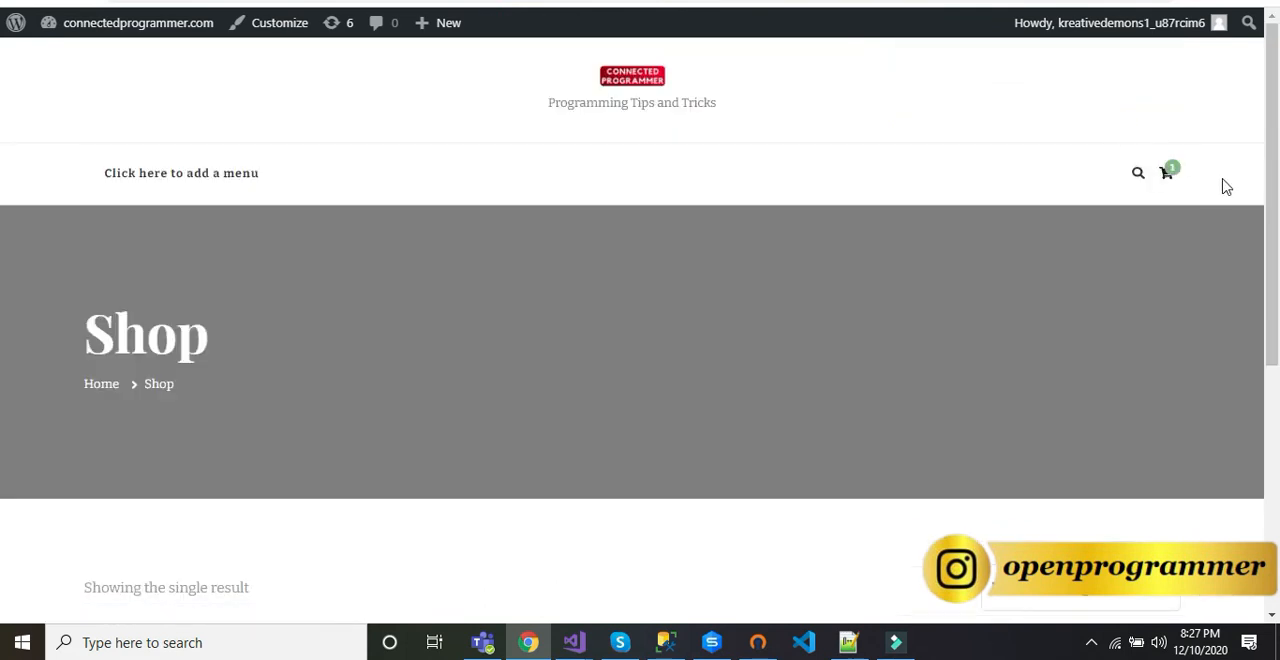
scroll(408, 187, "down", 4)
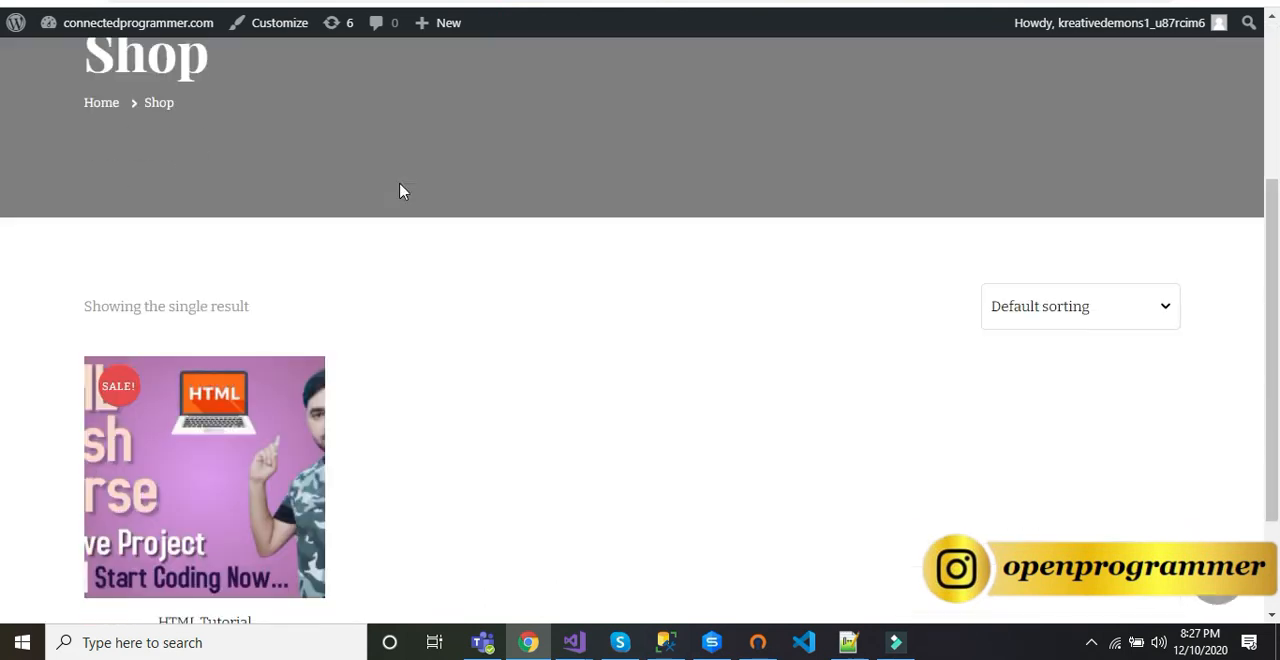
scroll(398, 190, "up", 3)
scroll(398, 190, "down", 3)
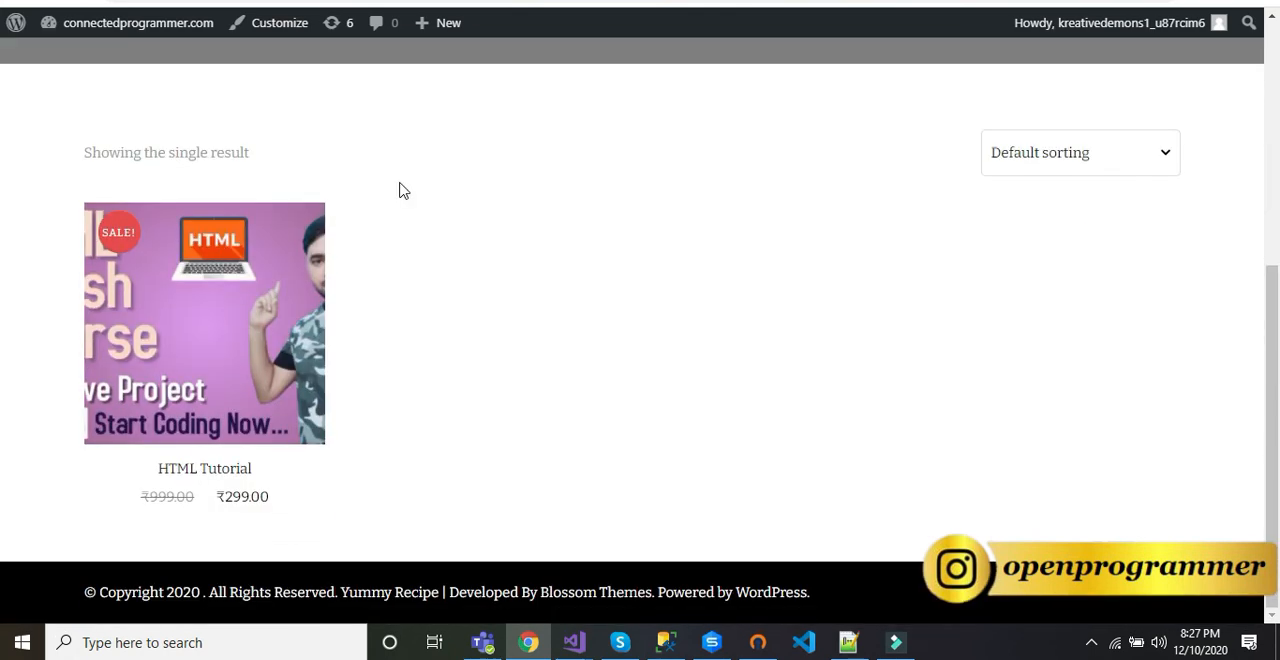
mouse_move(305, 311)
scroll(710, 245, "up", 3)
scroll(708, 246, "up", 2)
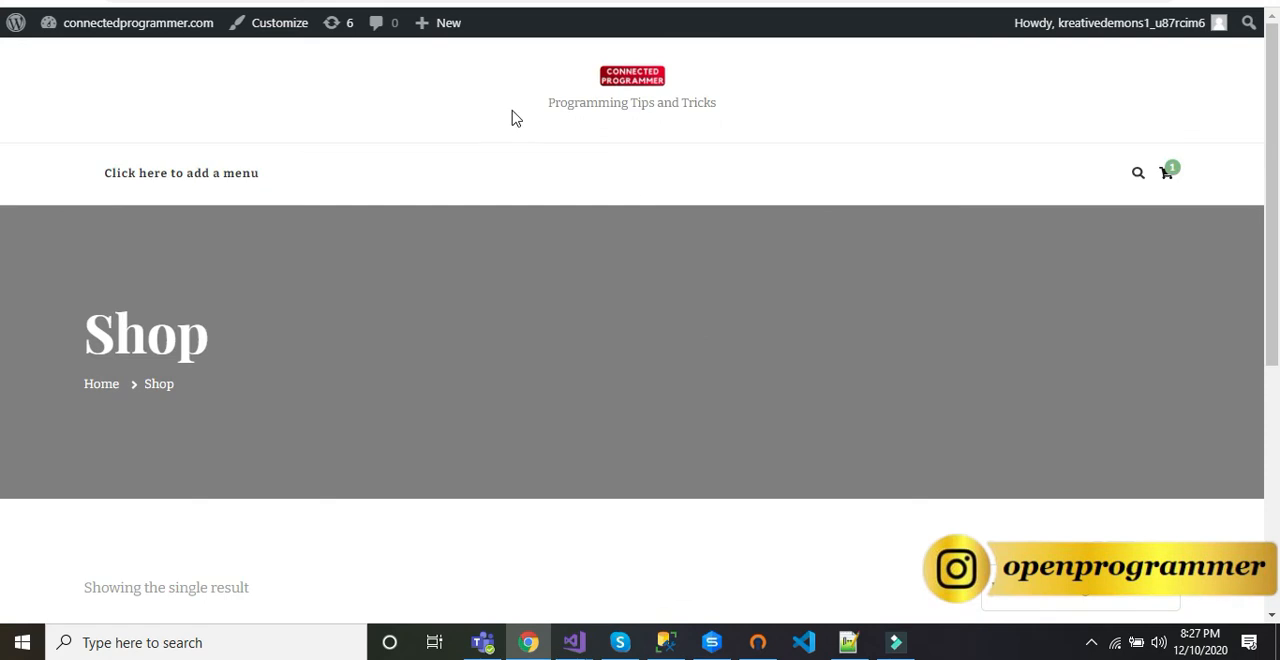
Step: Return to the homepage and add the HTML Tutorial product to the cart
left_click(629, 78)
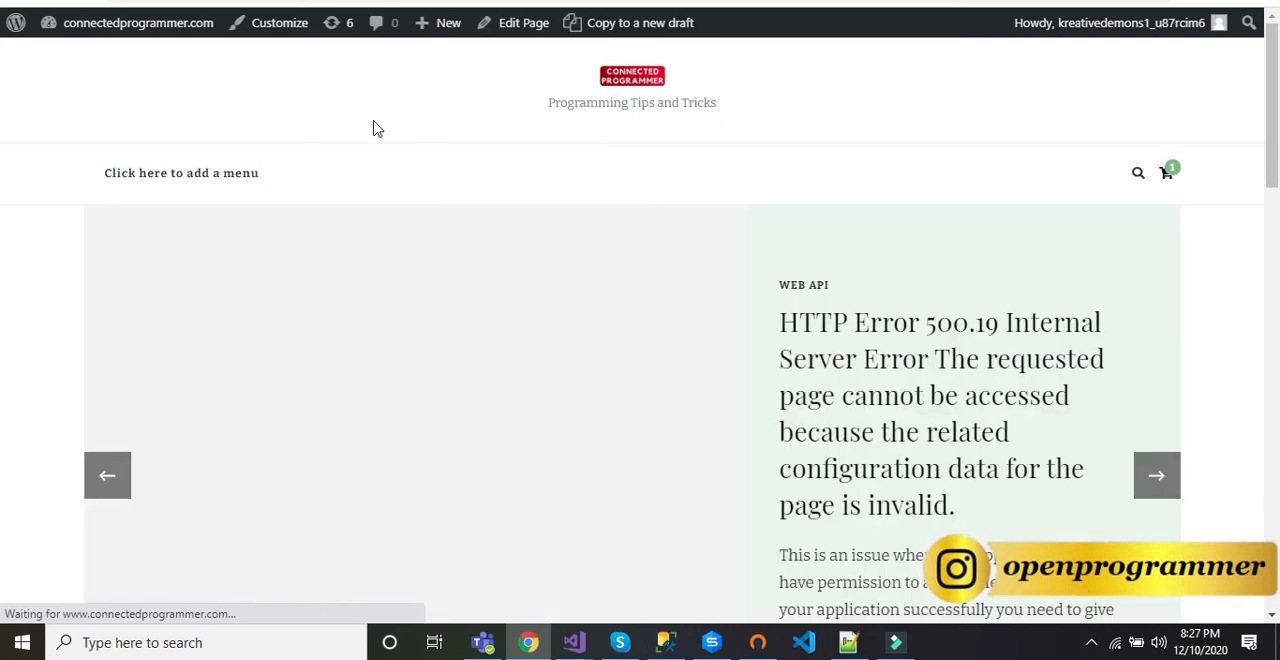
scroll(191, 288, "down", 12)
scroll(193, 287, "down", 3)
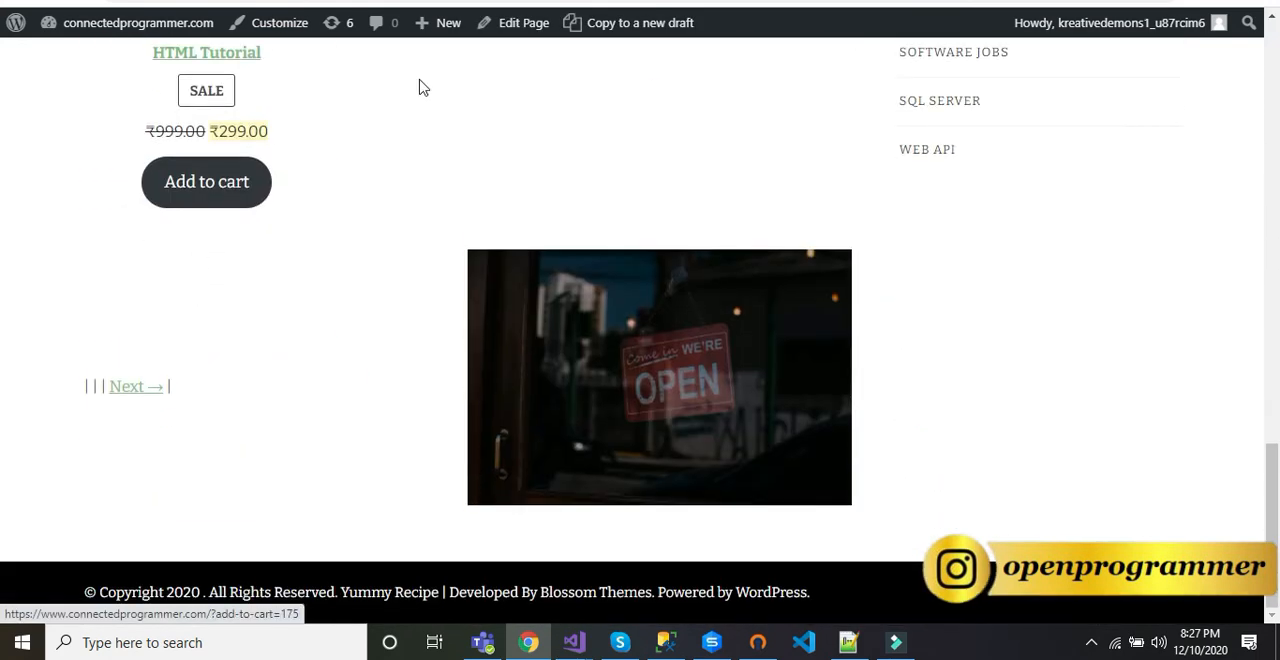
left_click(219, 193)
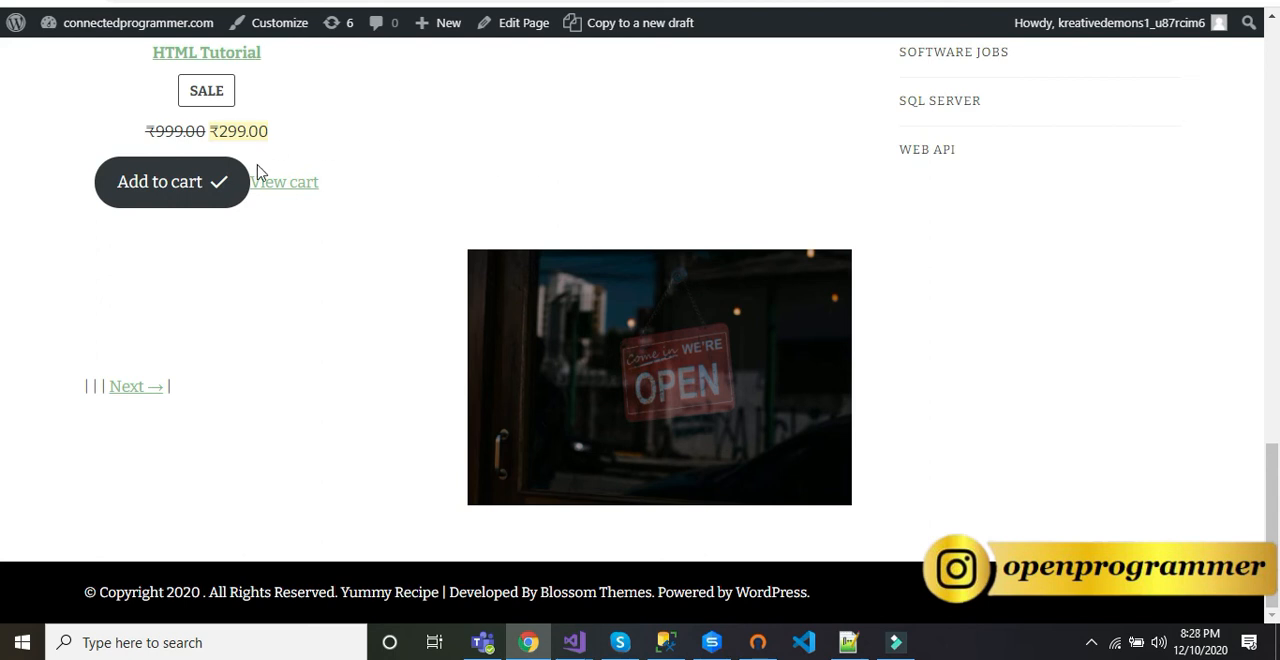
Step: View the cart, set the HTML Tutorial quantity to 1 and update the cart
scroll(391, 189, "up", 2)
left_click(290, 374)
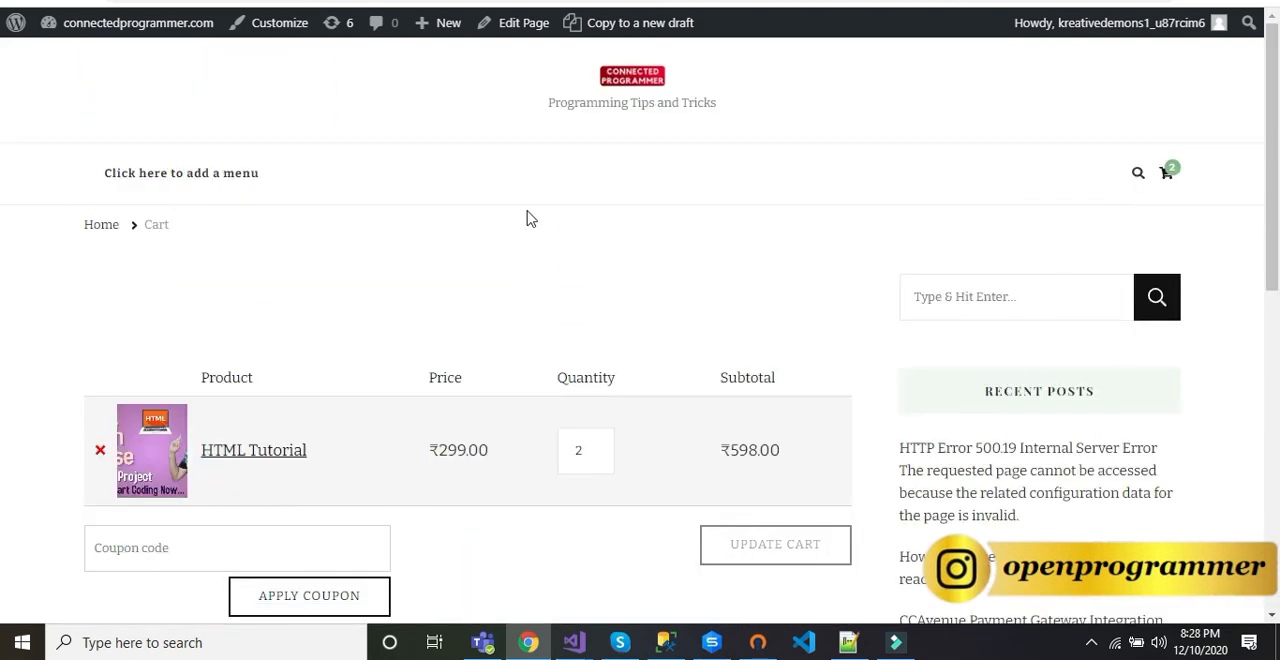
scroll(430, 205, "down", 3)
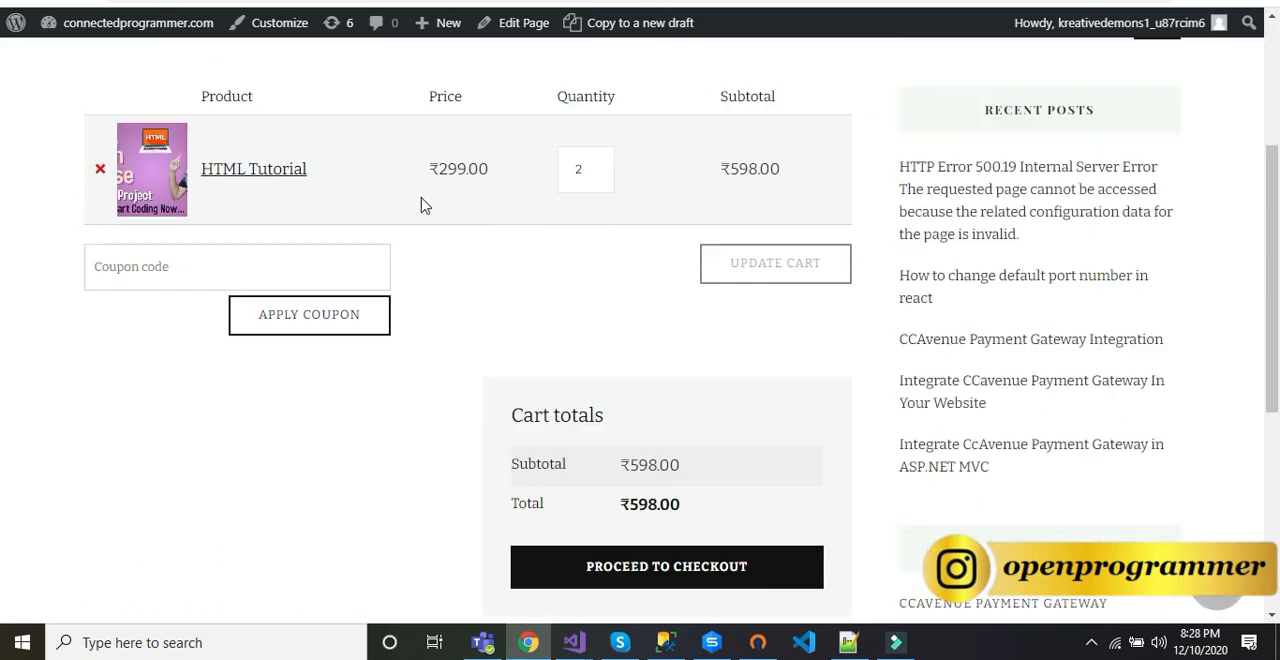
left_click(592, 174)
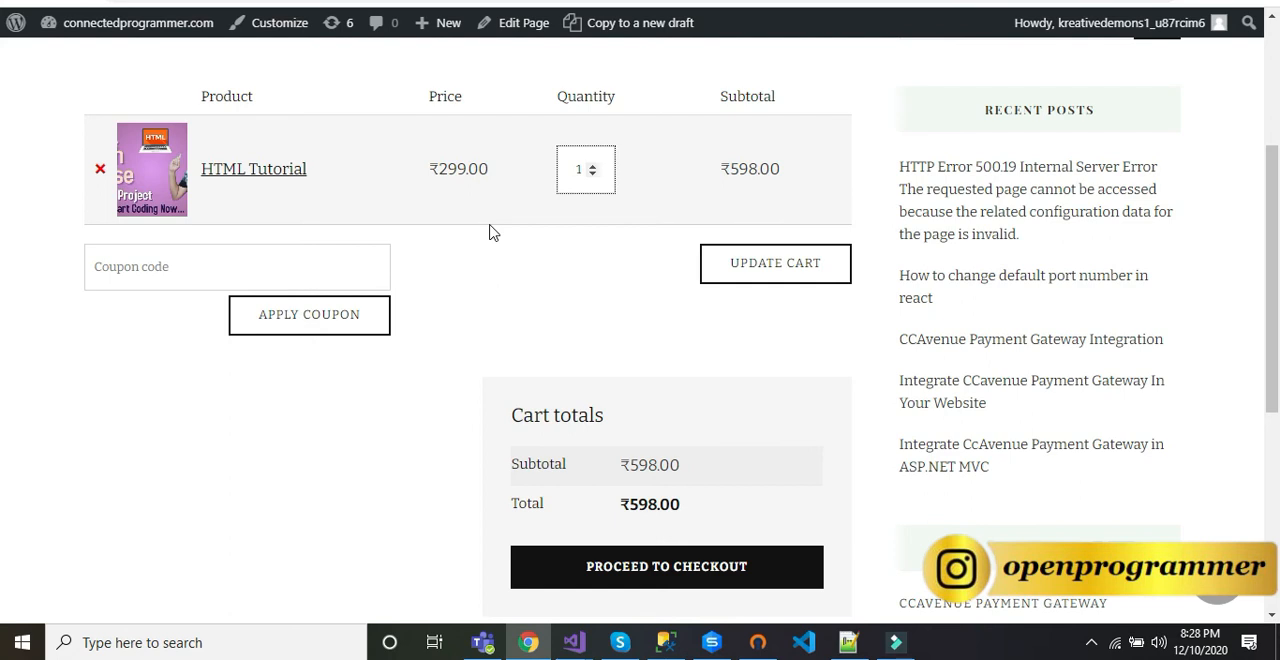
left_click(792, 268)
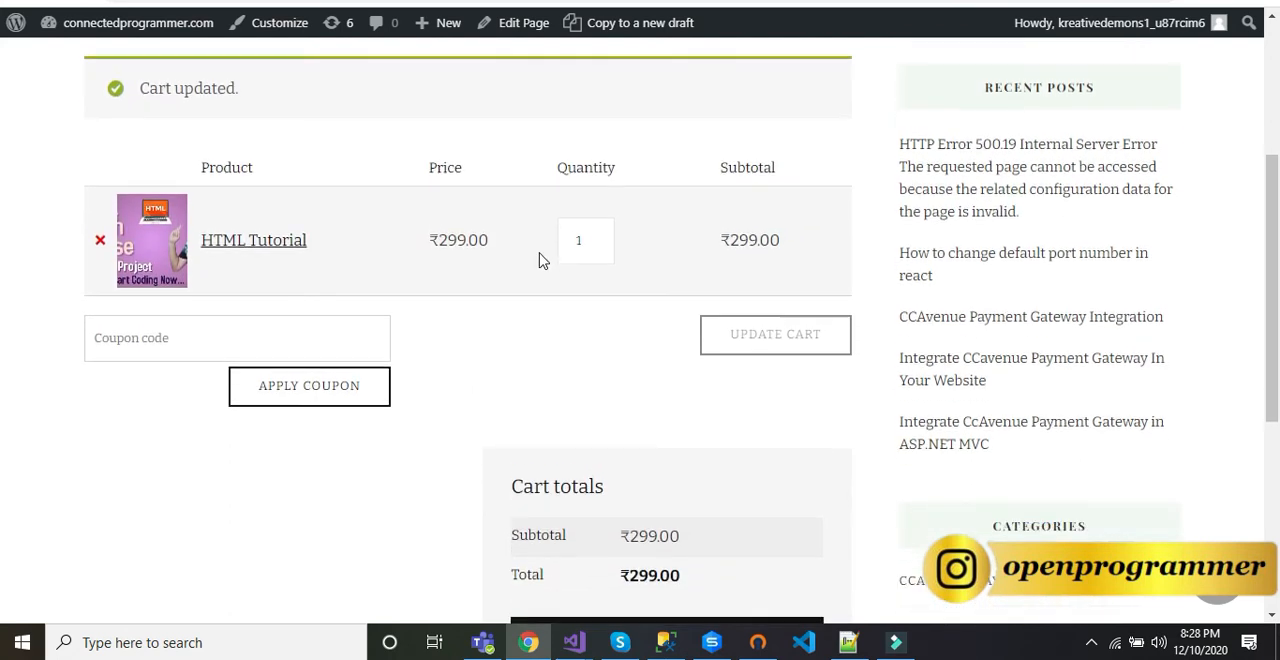
Step: Review the cart totals and proceed to checkout
scroll(543, 261, "down", 2)
scroll(267, 245, "up", 3)
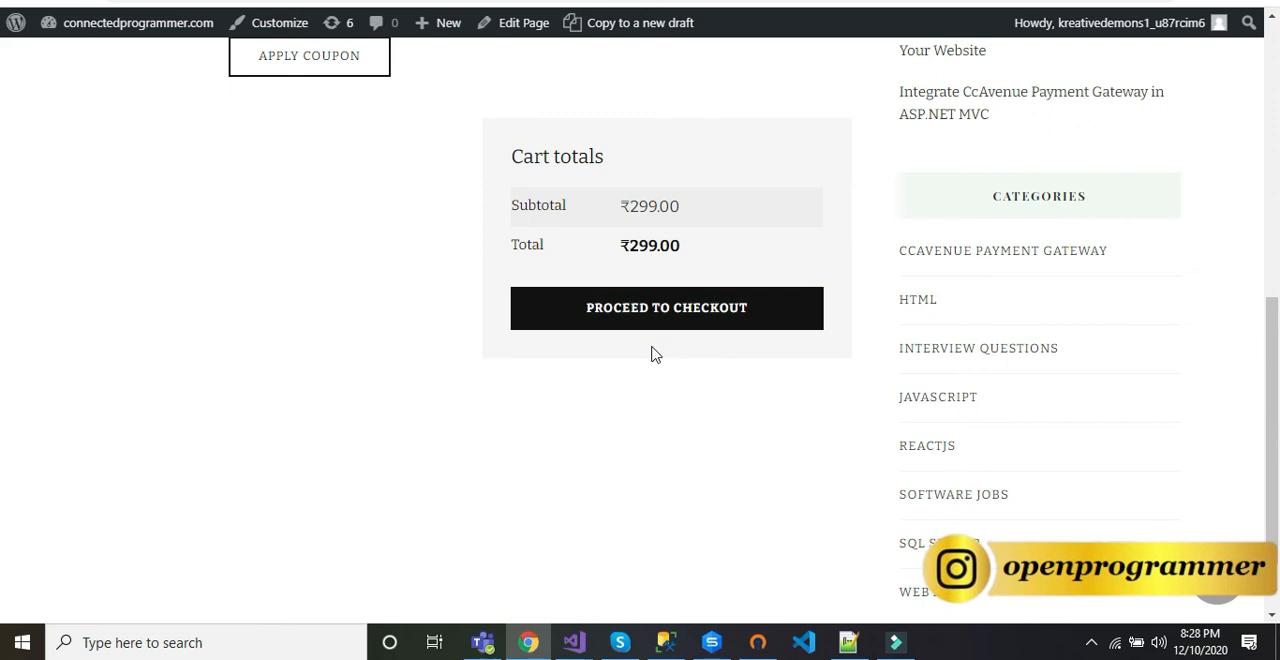
left_click(703, 315)
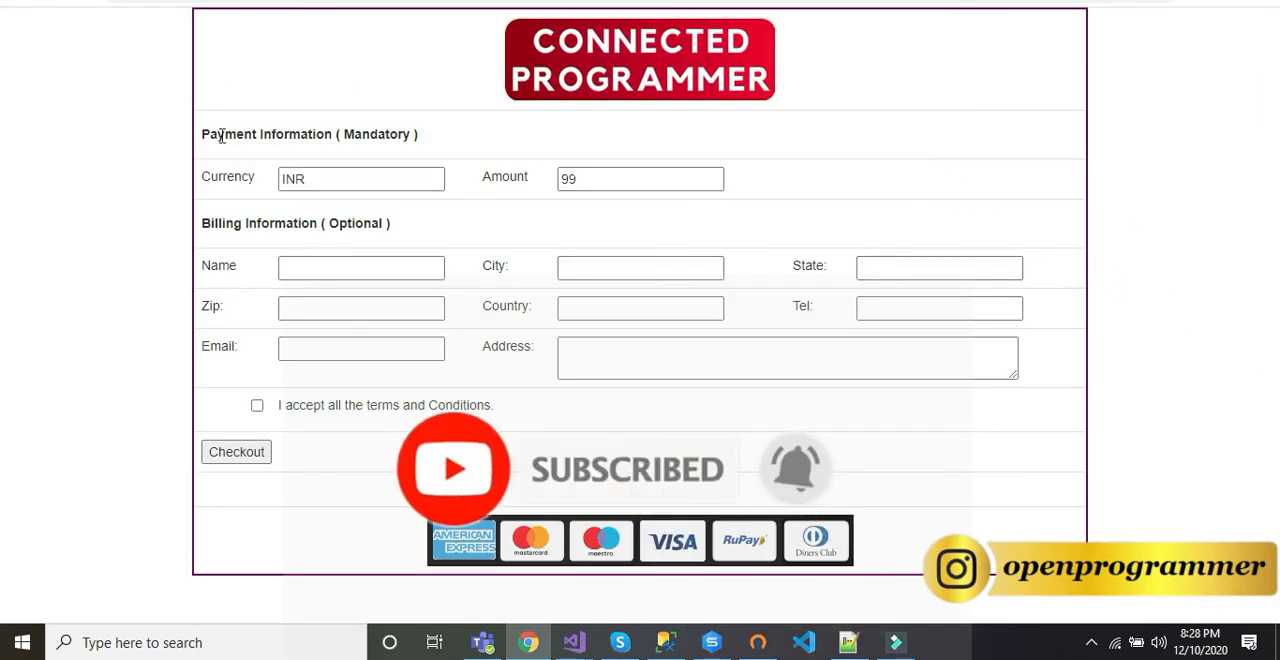
Step: Enter the customer's name and city in the billing information of the checkout form
left_click(384, 268)
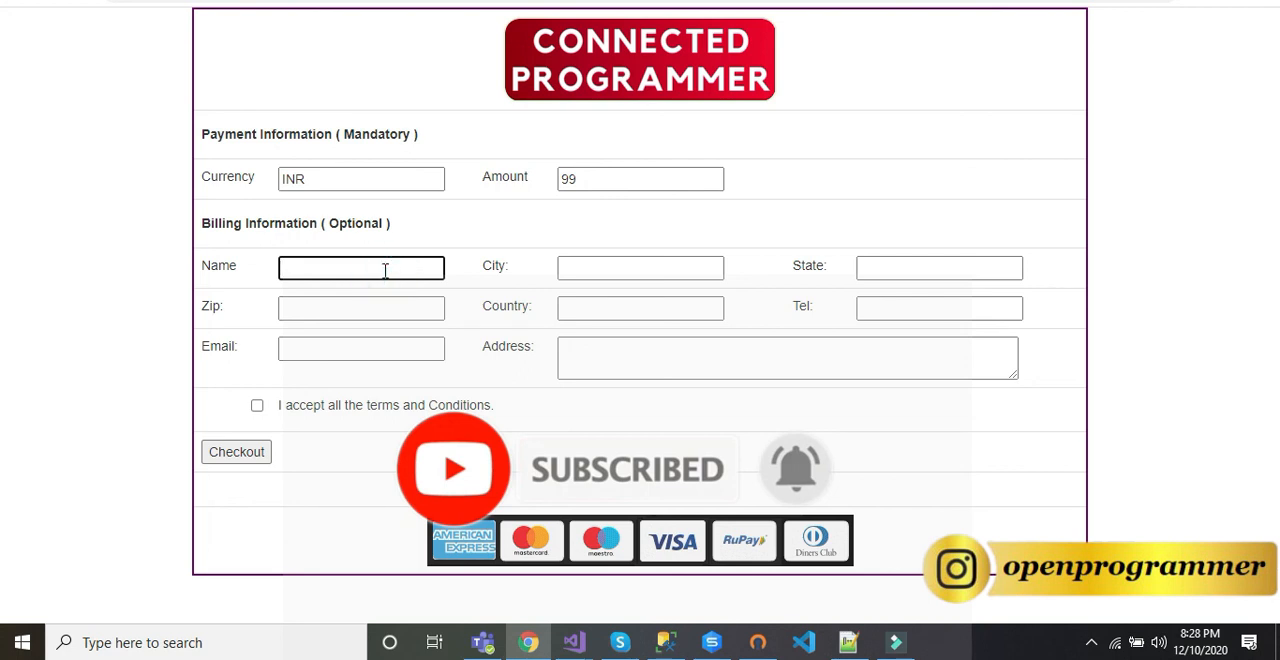
type("Manoj")
key("Tab")
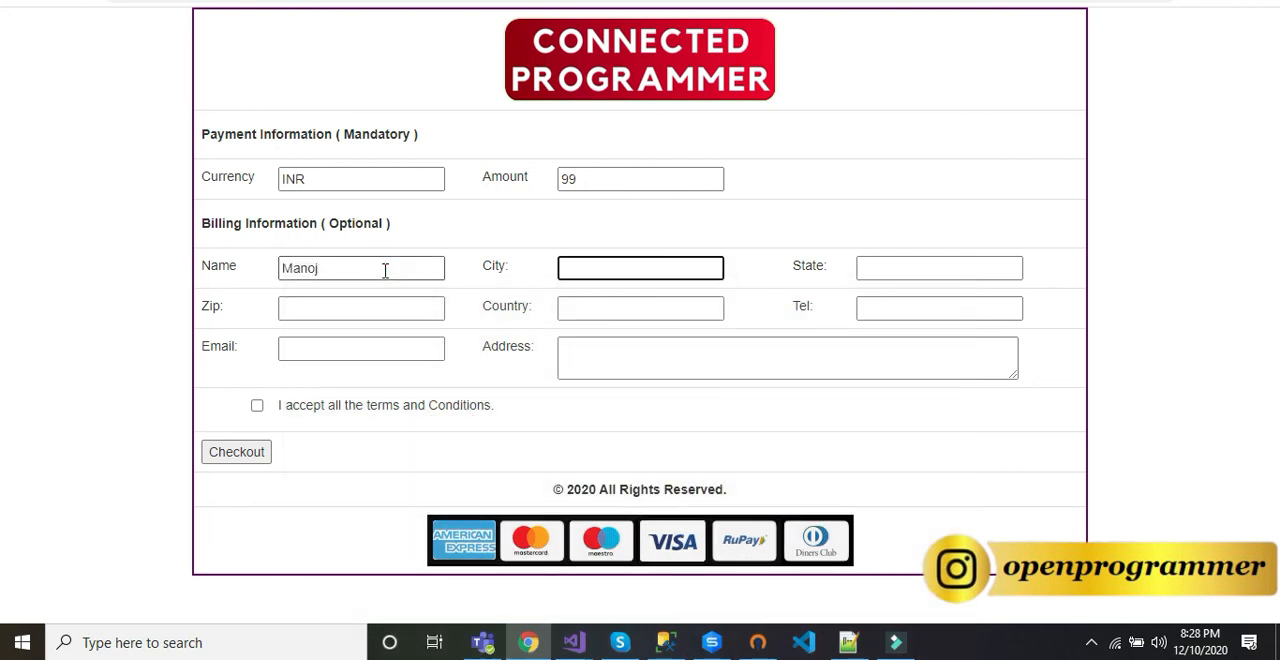
type("Delhi")
key("Tab")
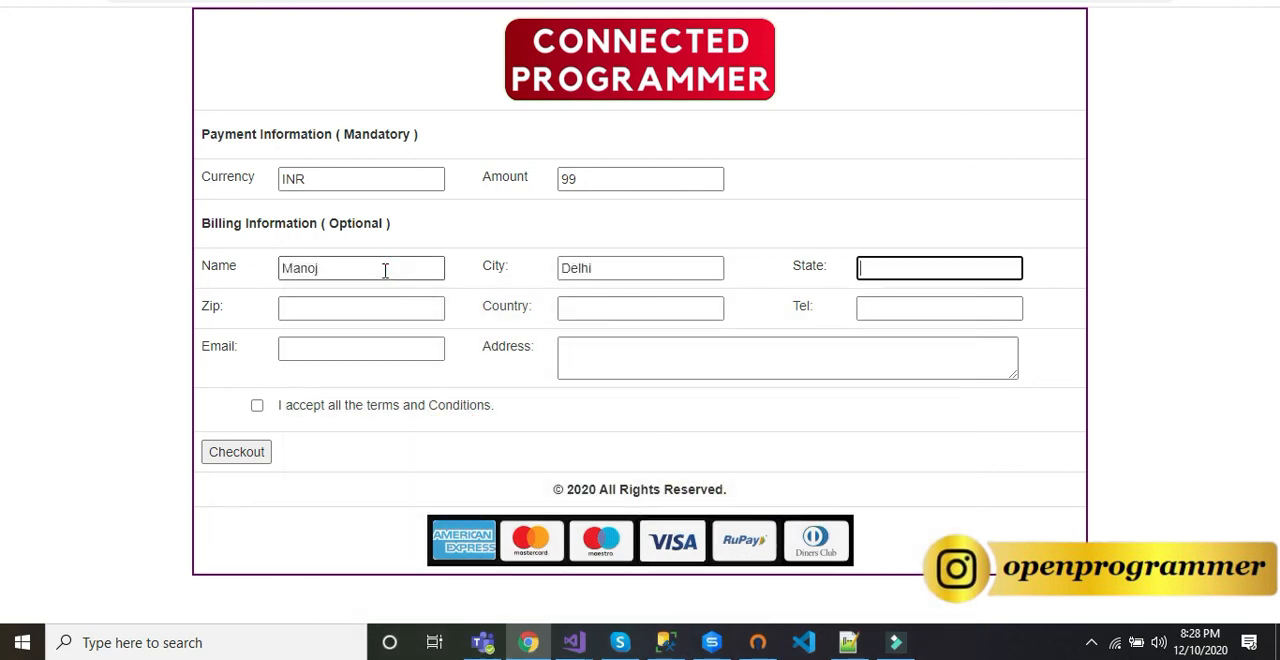
Step: Fill in the customer's e-mail and address, accept the terms and conditions, and submit the form for checkout
key("Tab")
key("Tab")
key("Tab")
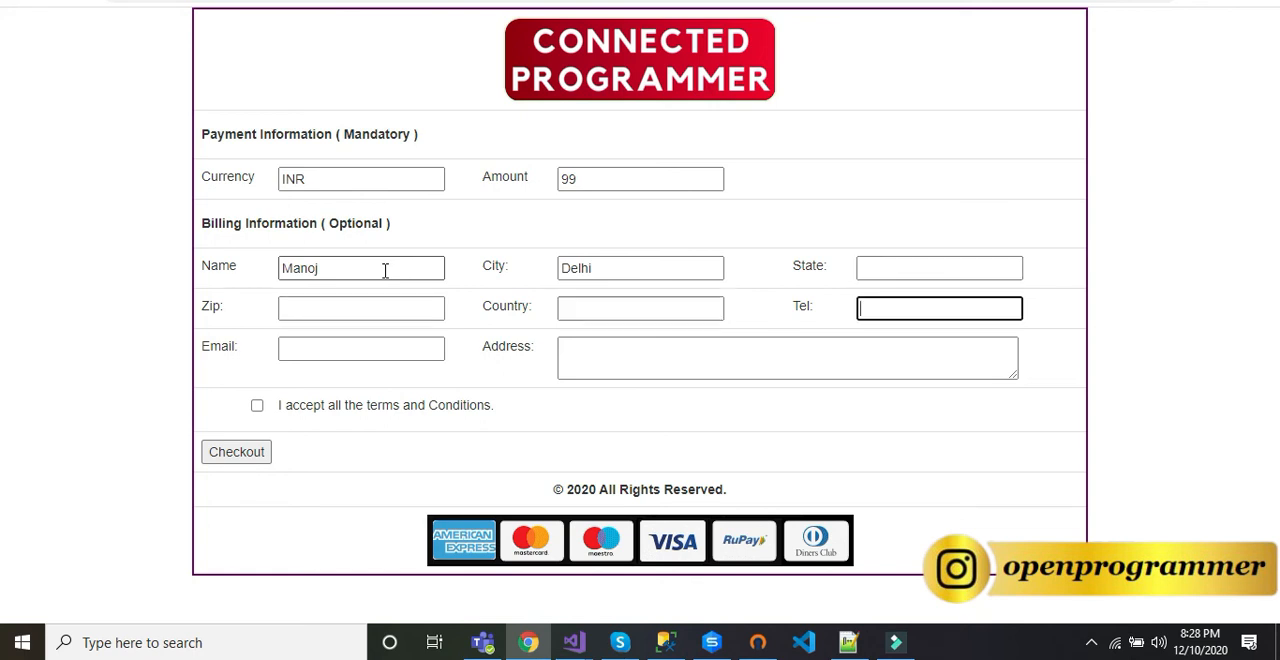
key("Tab")
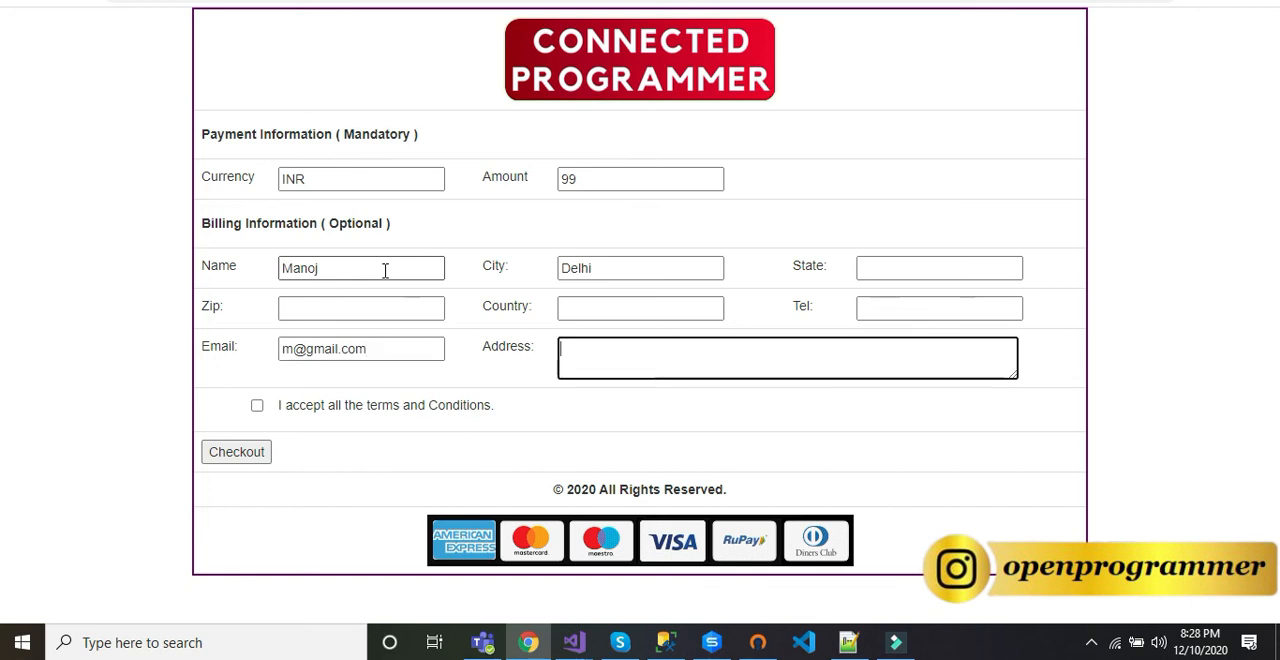
type("aaa")
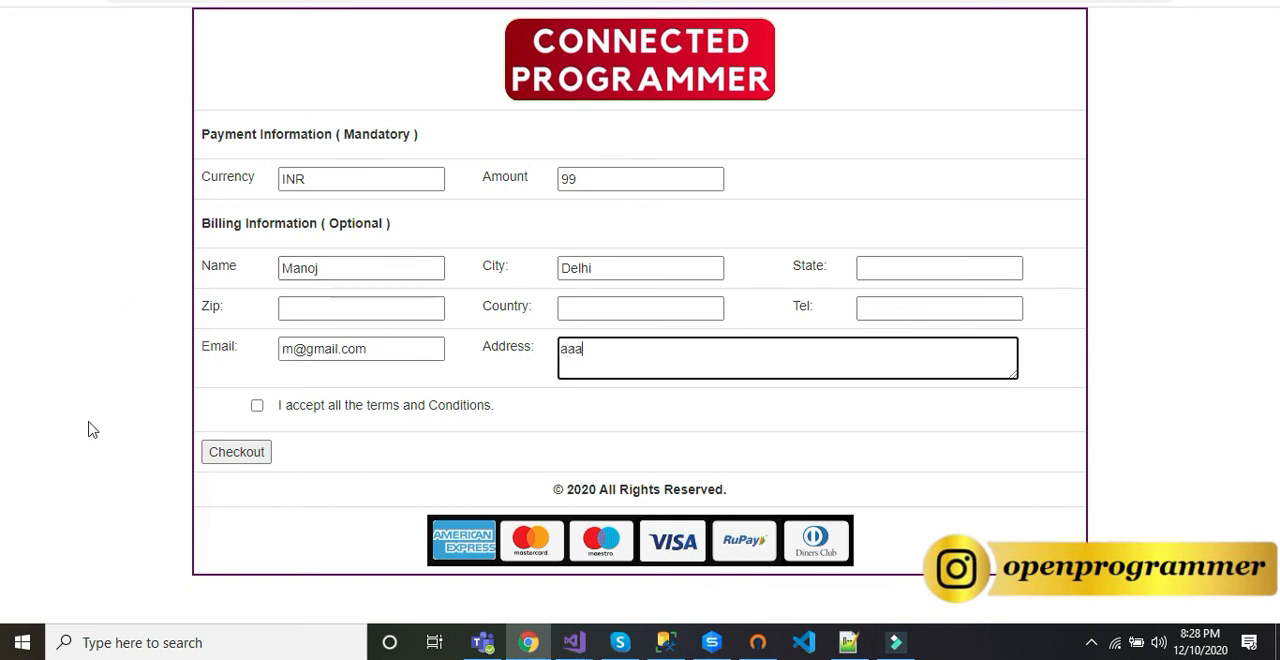
left_click(257, 405)
left_click(245, 463)
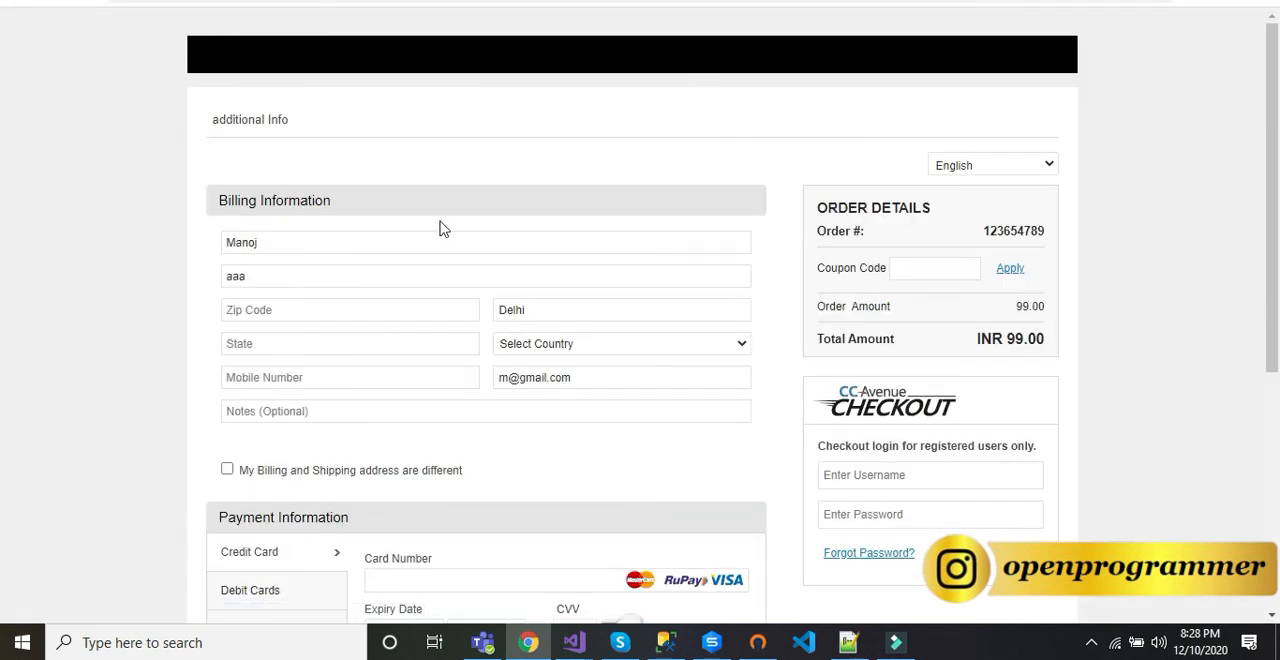
Step: Examine the CCAvenue payment page's methods: credit card, debit cards, net banking, mobile payments, Paytm, wallet and UPI
scroll(443, 226, "down", 3)
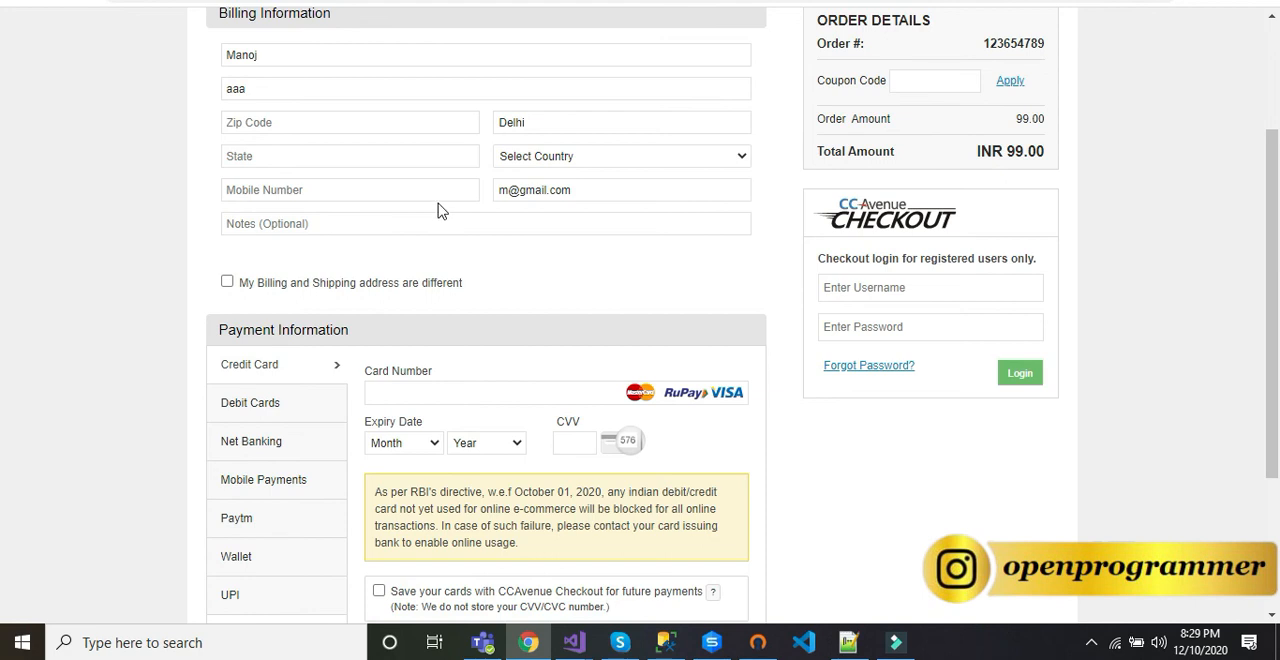
scroll(443, 211, "down", 4)
scroll(437, 208, "up", 2)
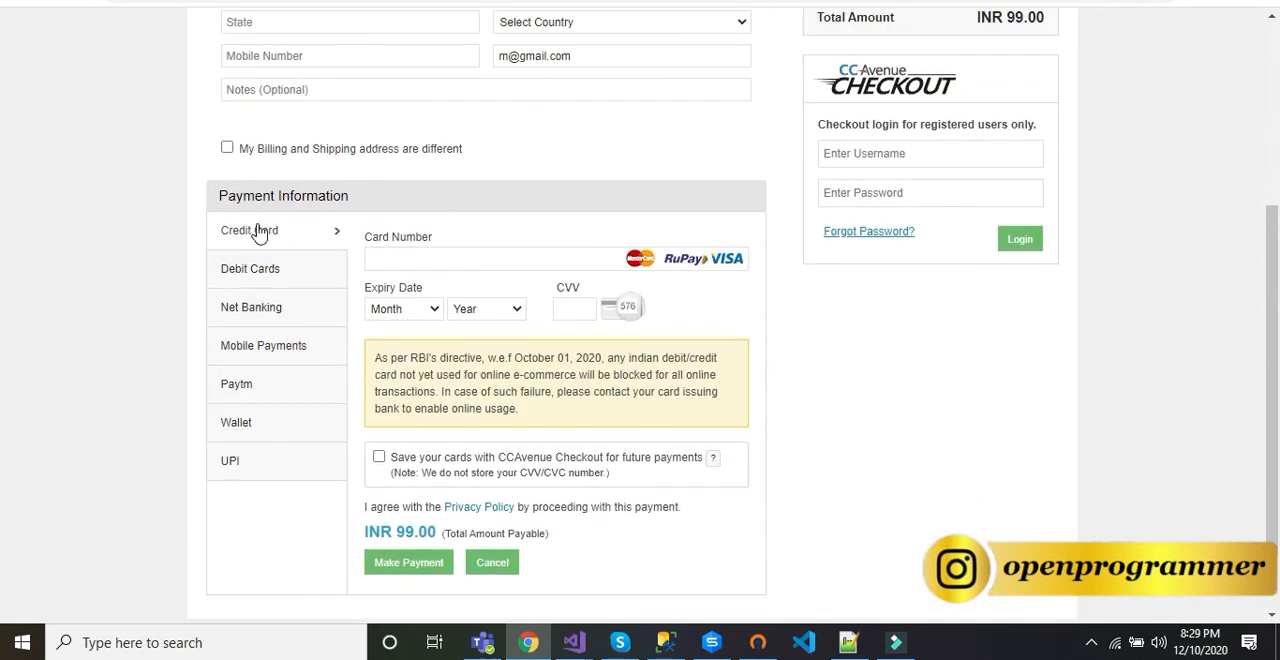
left_click(257, 268)
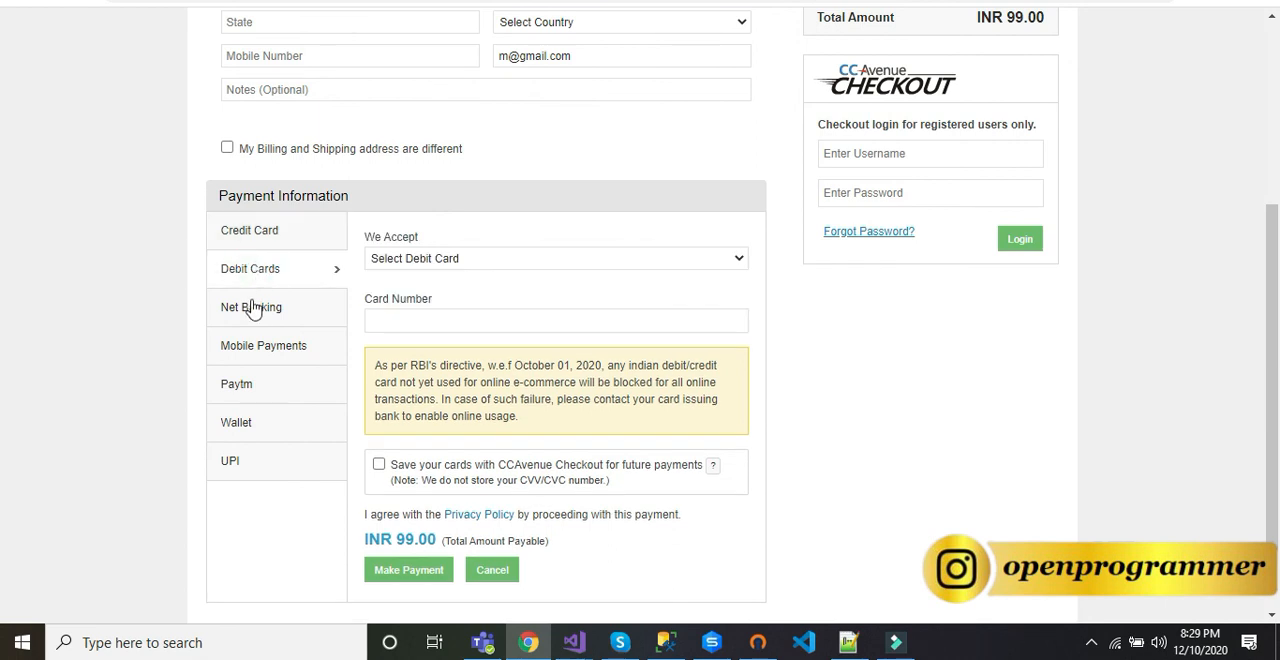
left_click(253, 309)
left_click(247, 345)
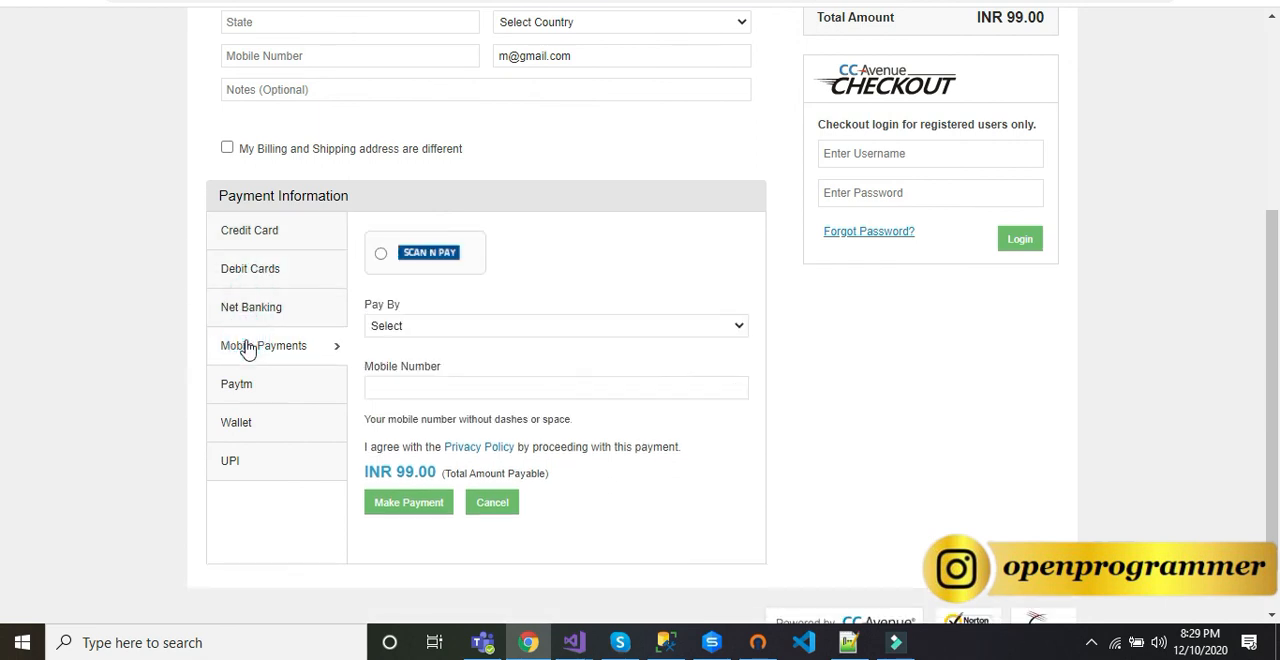
left_click(247, 388)
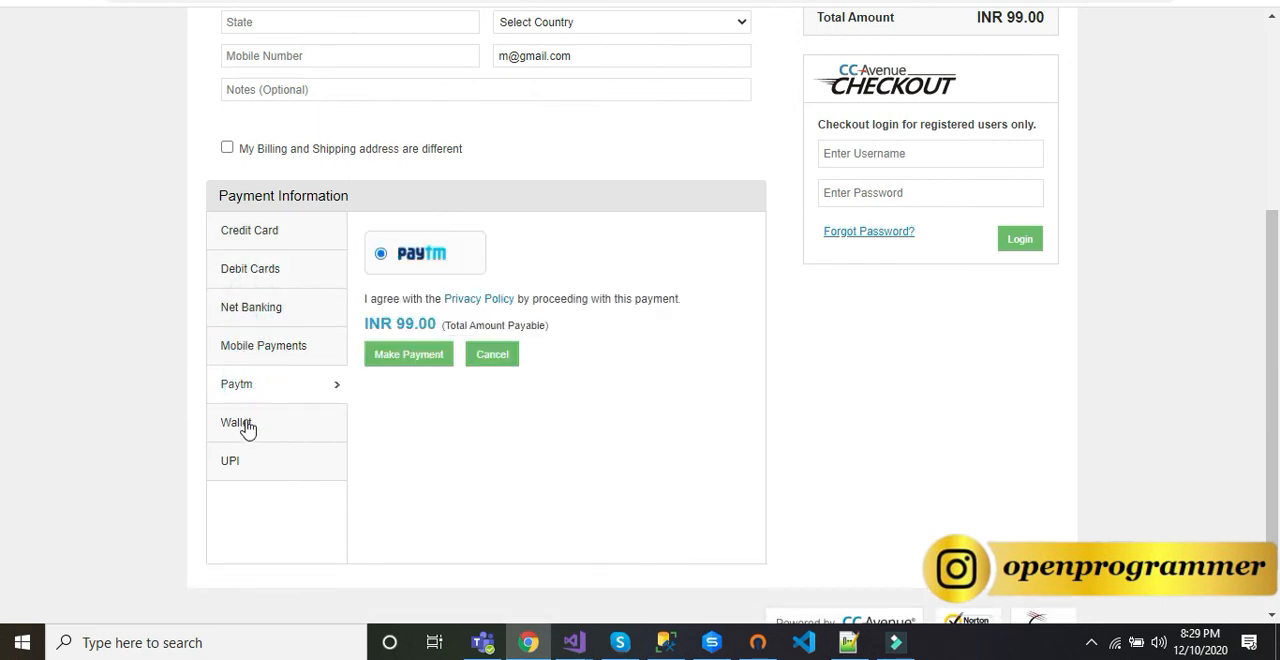
left_click(247, 426)
left_click(238, 470)
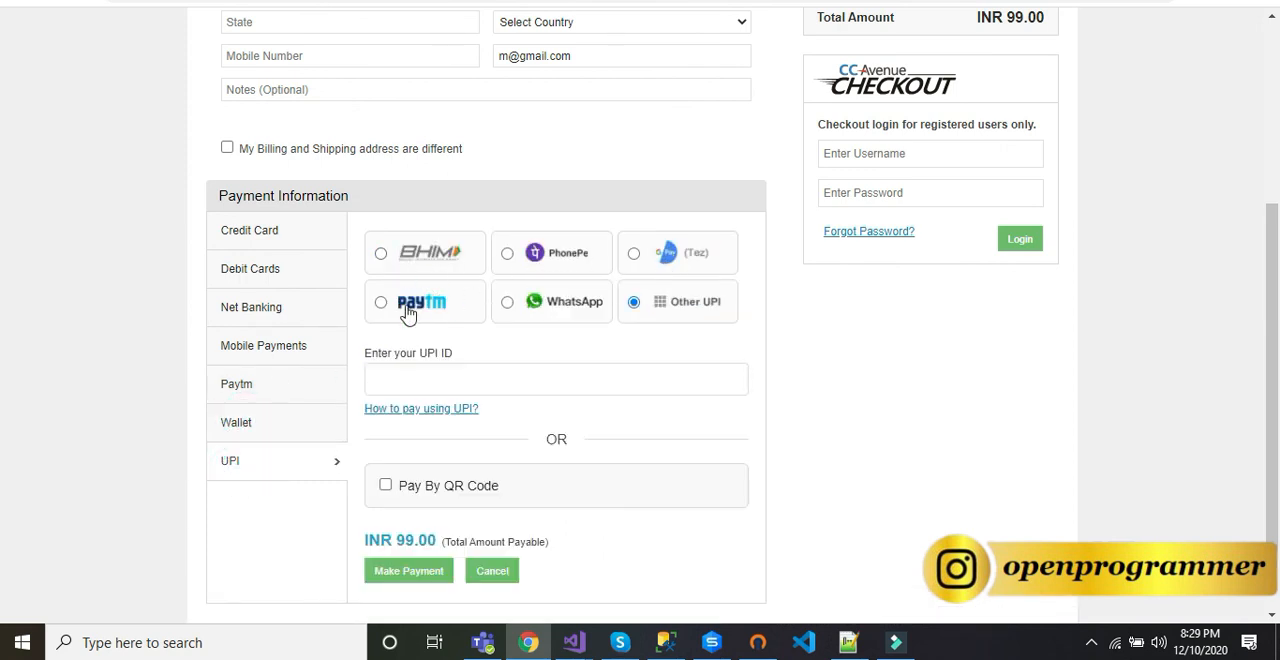
Step: Review the billing, order and UPI payment details on the CCAvenue page, and return to the WordPress installed plugins
scroll(575, 311, "up", 4)
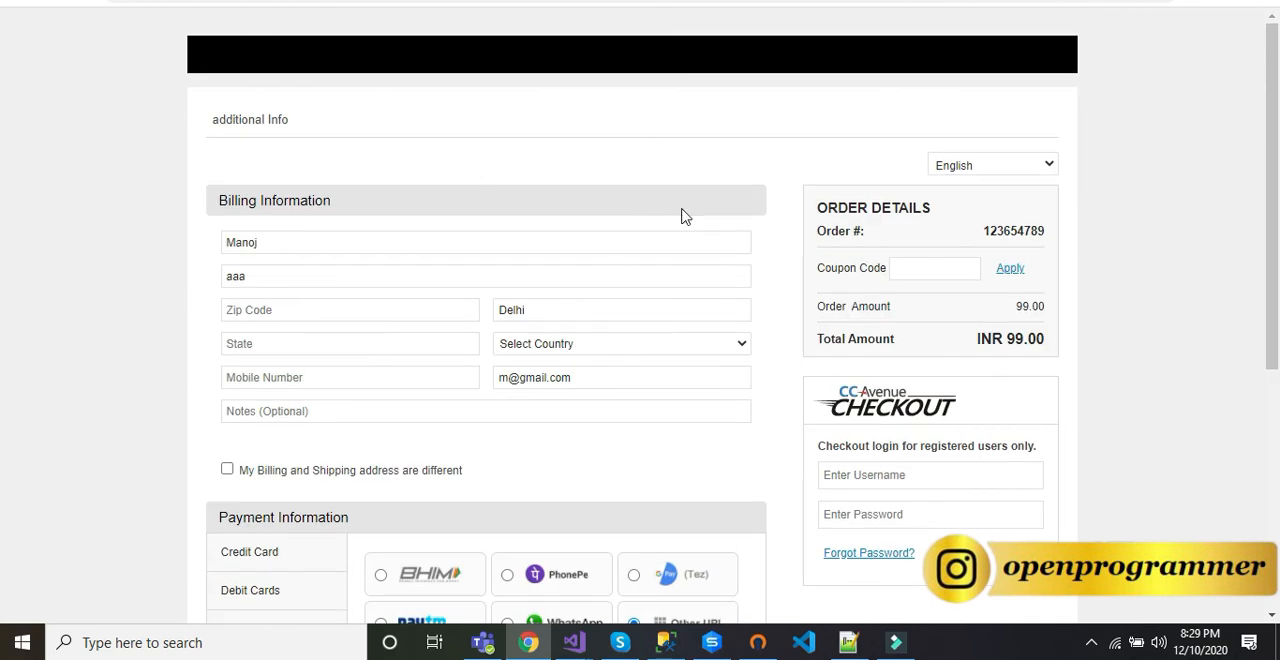
scroll(768, 312, "down", 1)
scroll(768, 312, "down", 4)
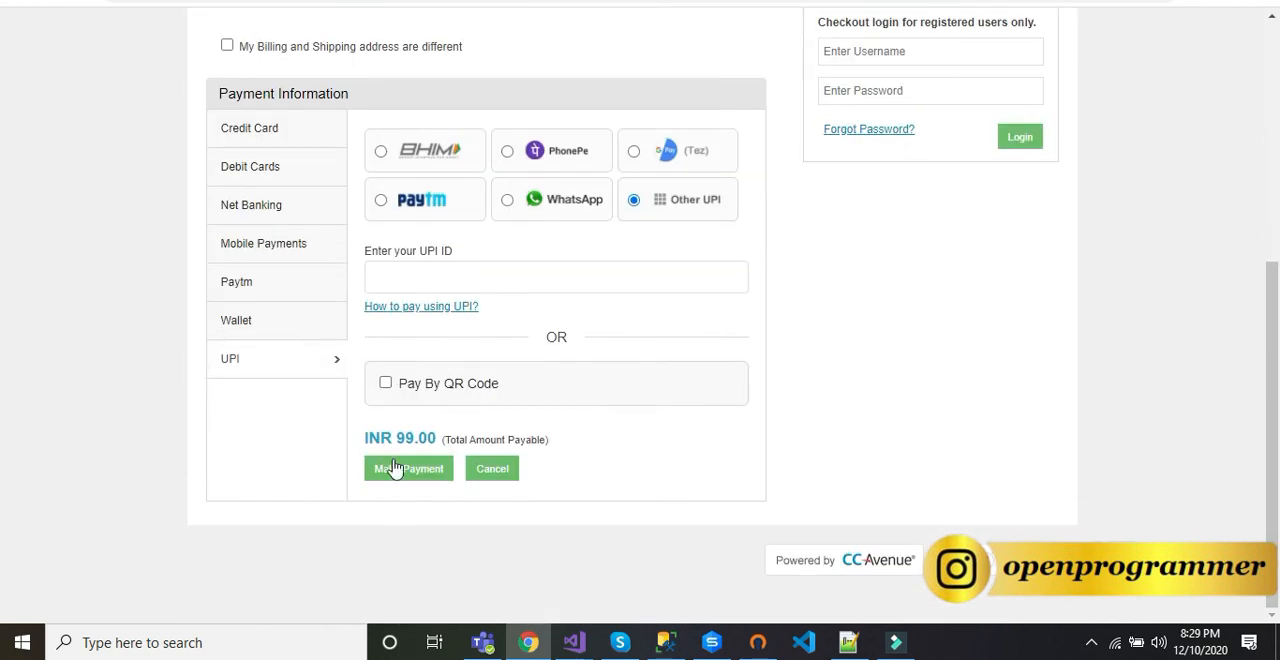
scroll(669, 243, "up", 4)
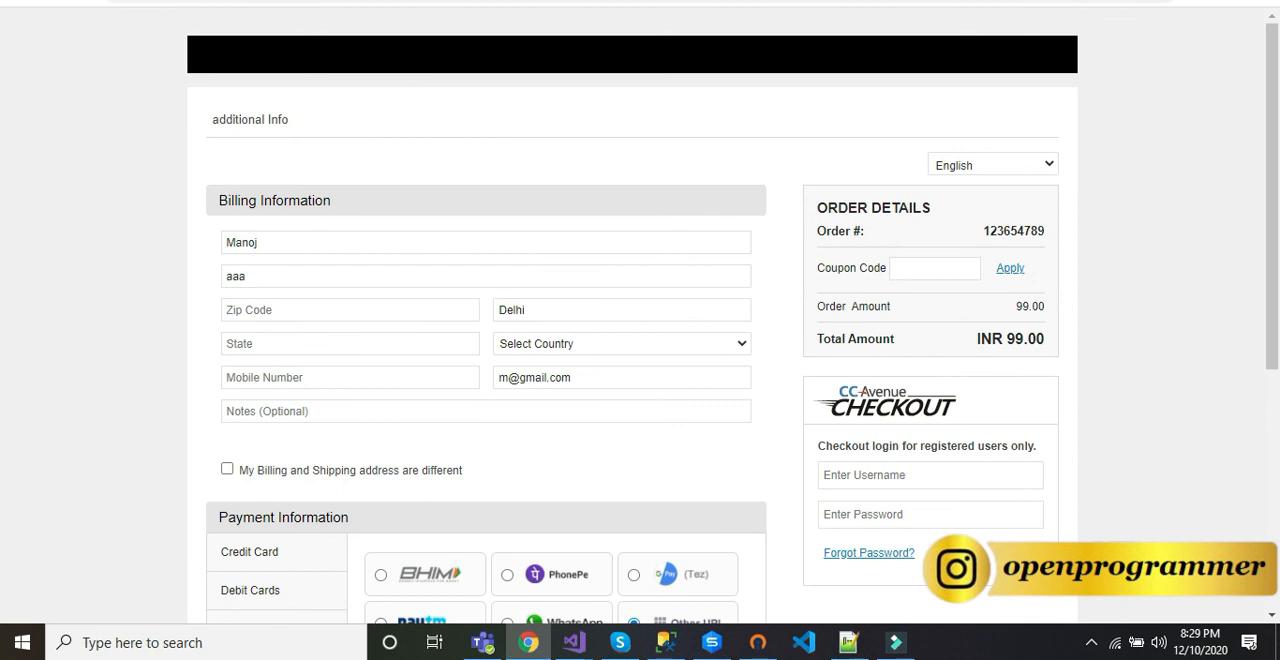
left_click(846, 1)
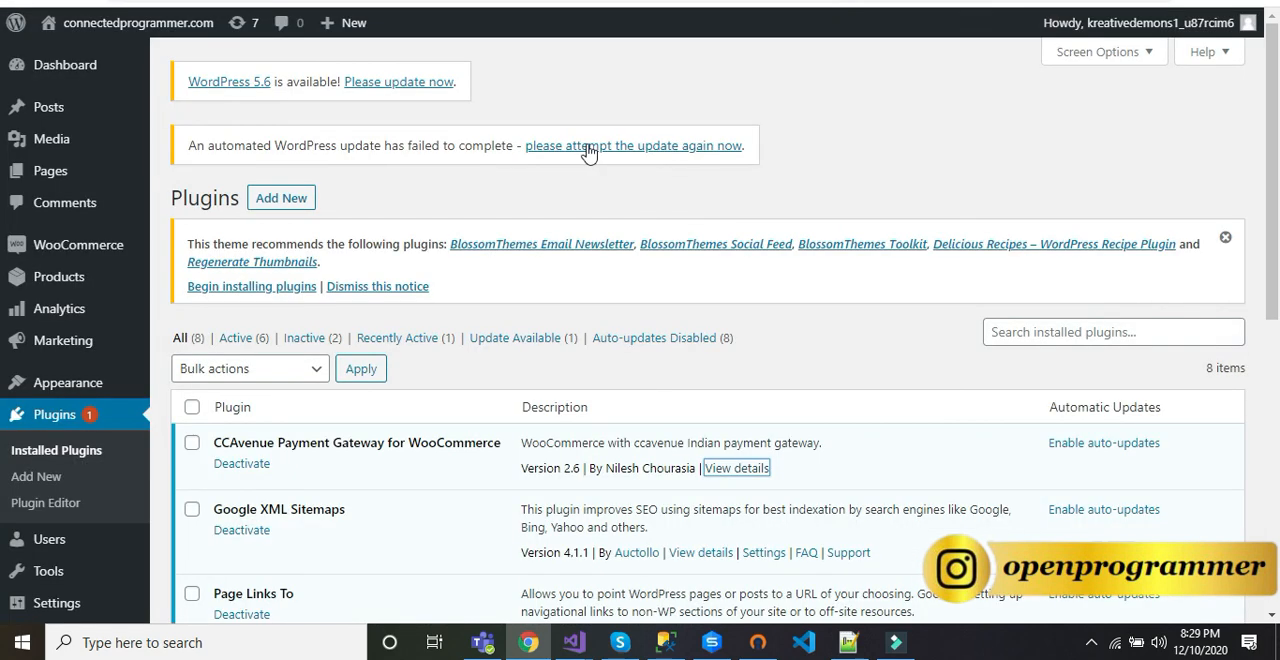